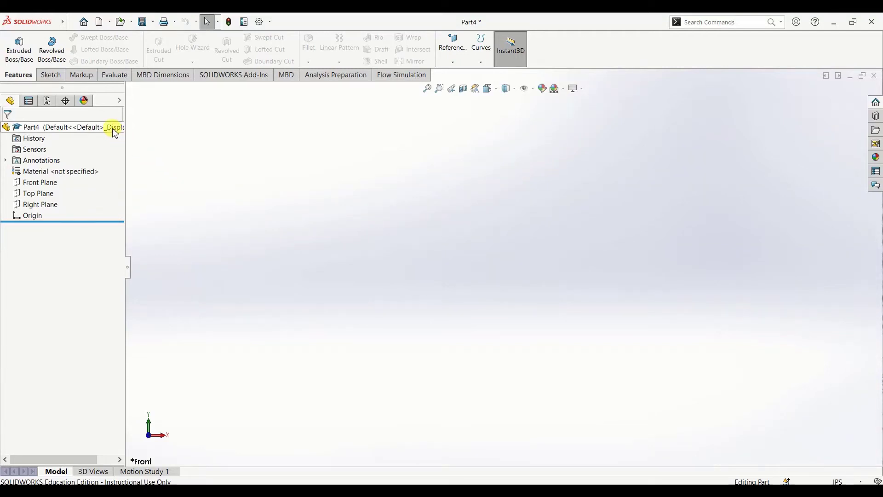
Start a new sketch on the Front Plane, viewed normal to it.
right_click(44, 184)
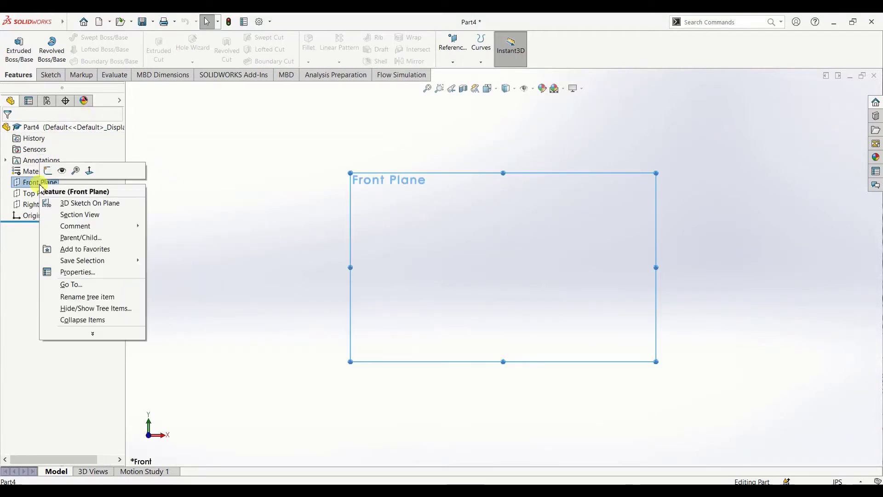
click(87, 173)
click(48, 73)
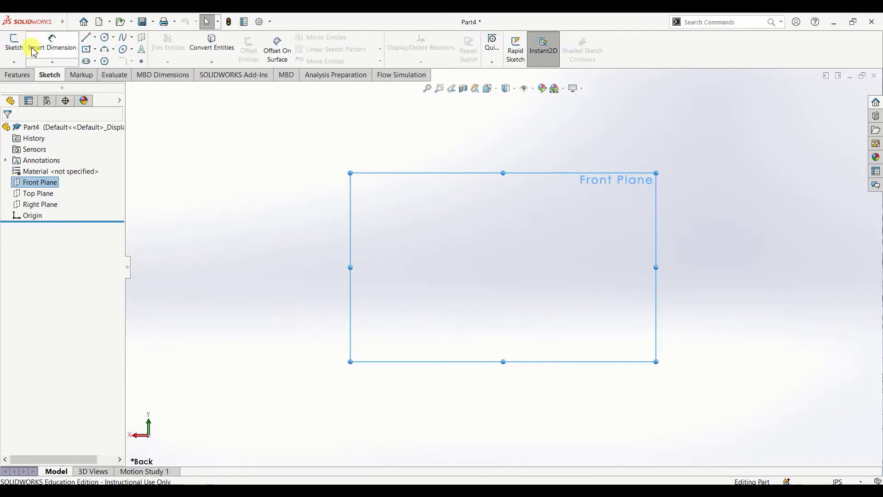
Draw a horizontal line from the origin and a parallel horizontal line above it.
click(93, 39)
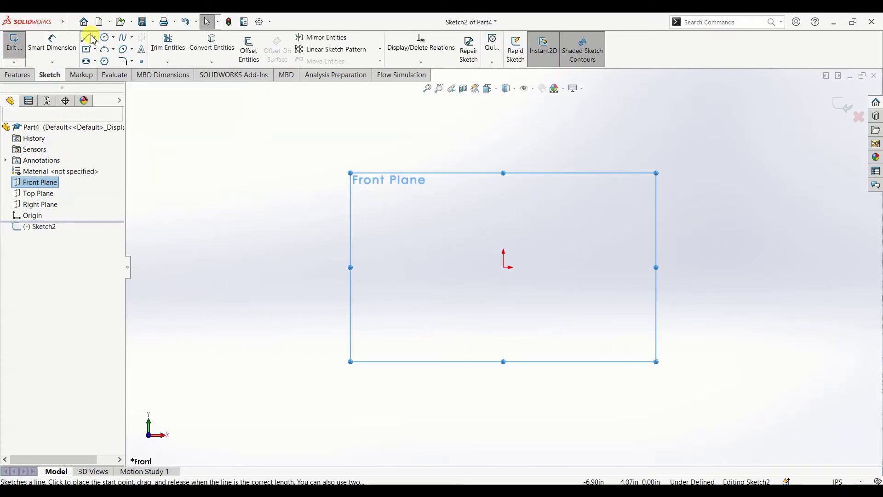
click(504, 268)
click(661, 267)
key(Escape)
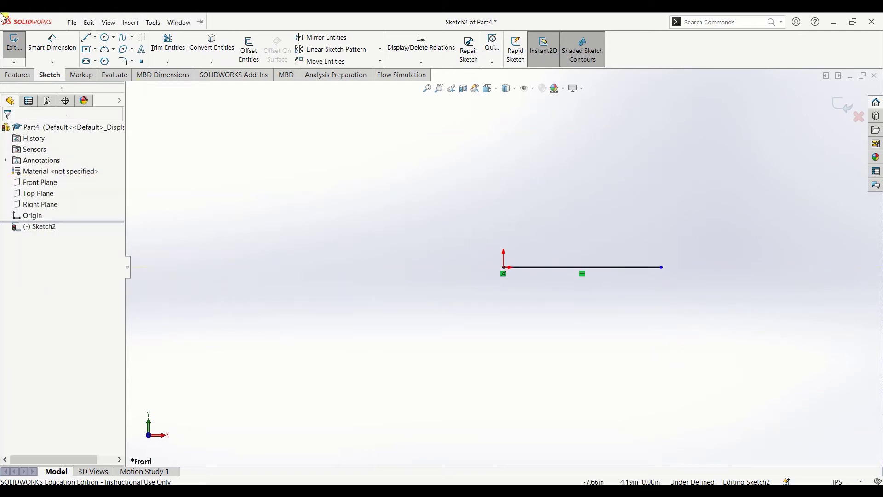
key(l)
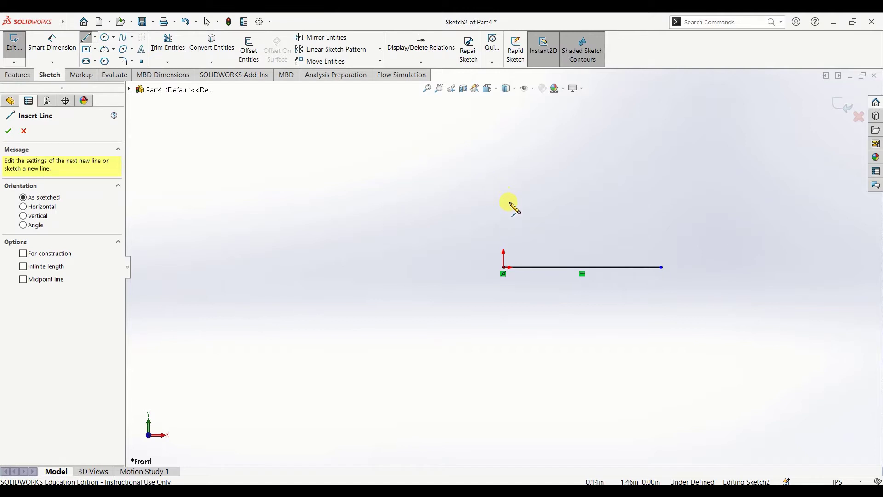
click(504, 187)
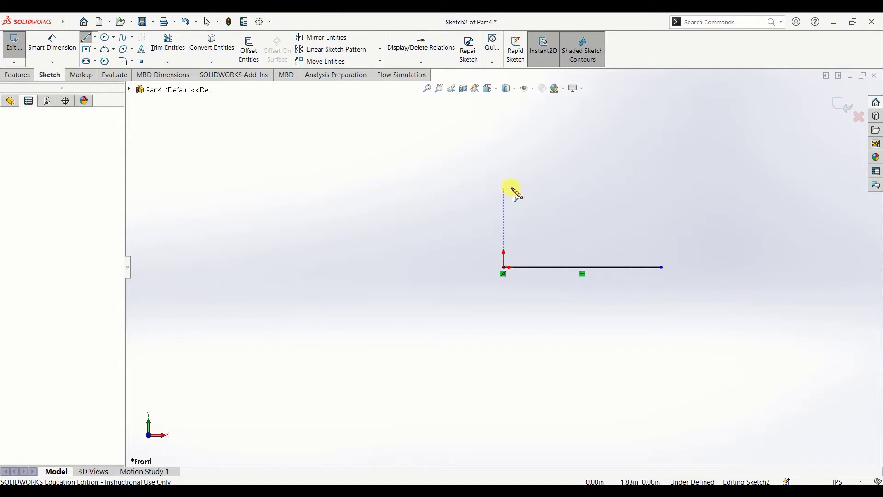
click(659, 188)
key(Escape)
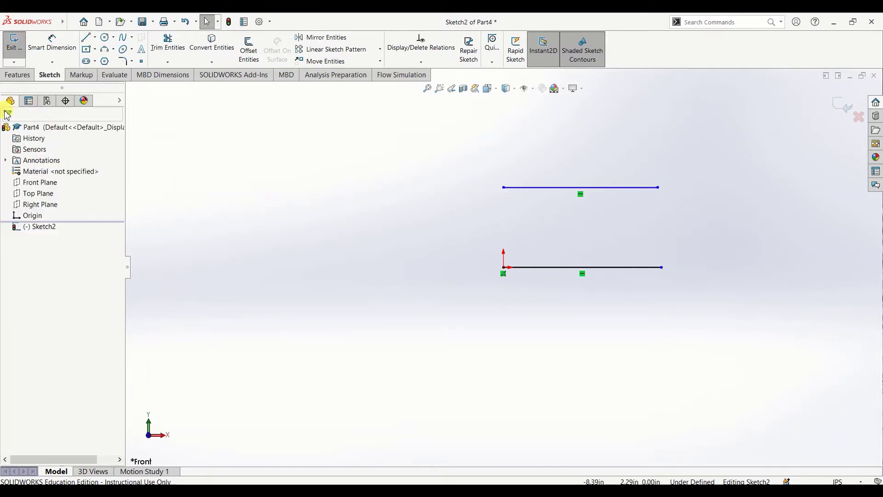
Join the two lines' right ends with a 3-point arc bulging right.
click(106, 48)
click(659, 188)
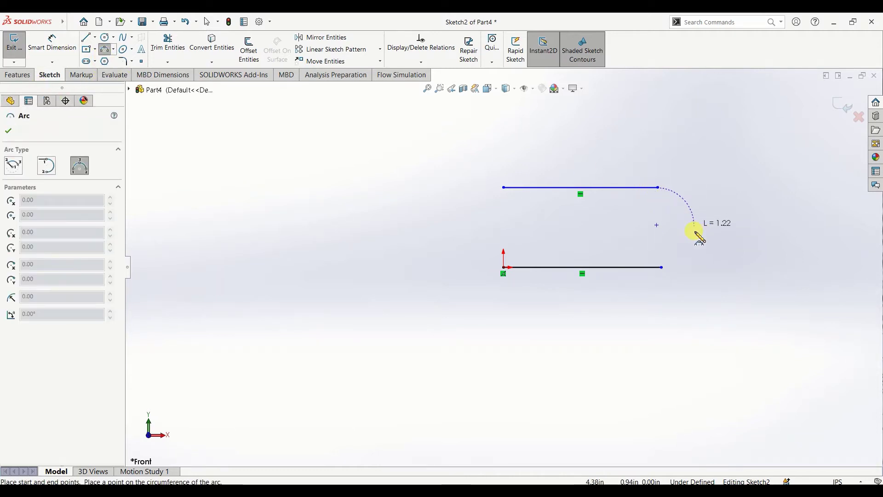
click(662, 267)
click(708, 224)
key(Escape)
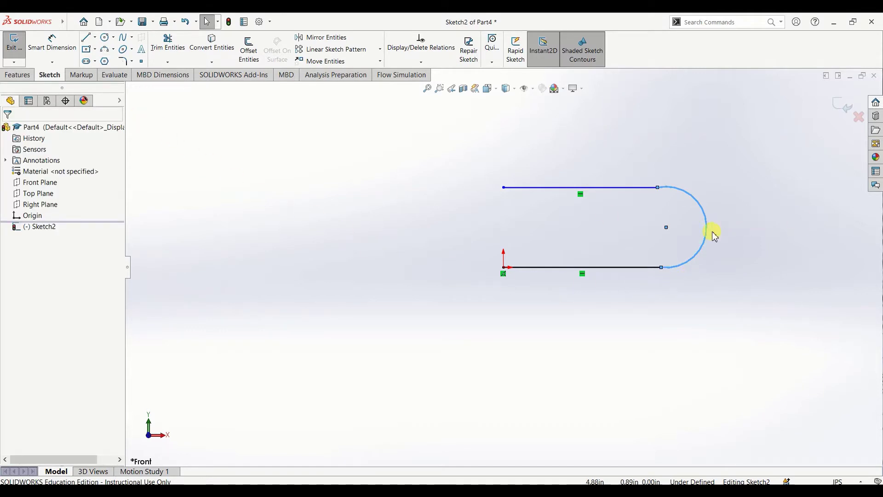
Add an Equal relation between the upper and lower lines.
click(64, 64)
click(562, 192)
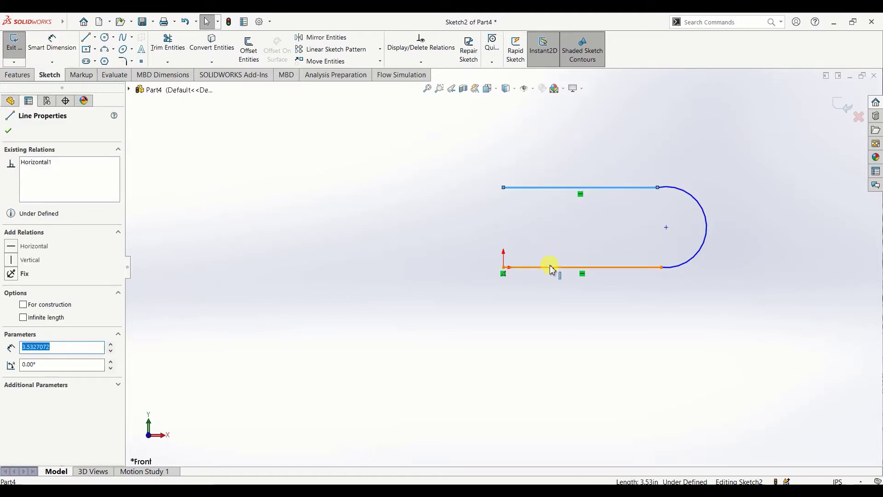
ctrl+click(552, 268)
click(24, 364)
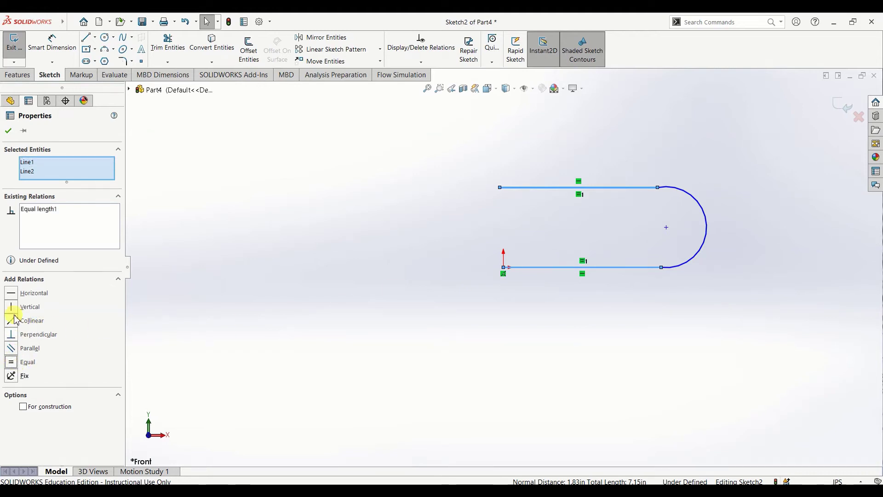
click(9, 132)
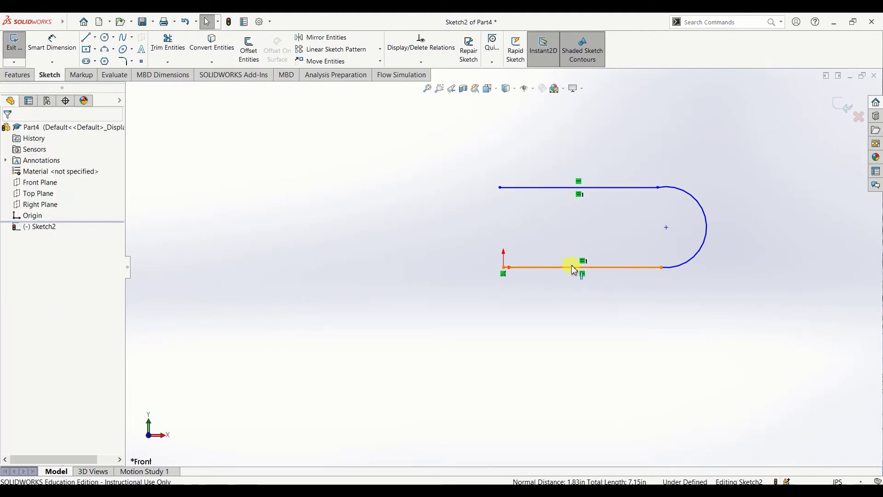
Set the lower line's length to 6.00.
click(560, 188)
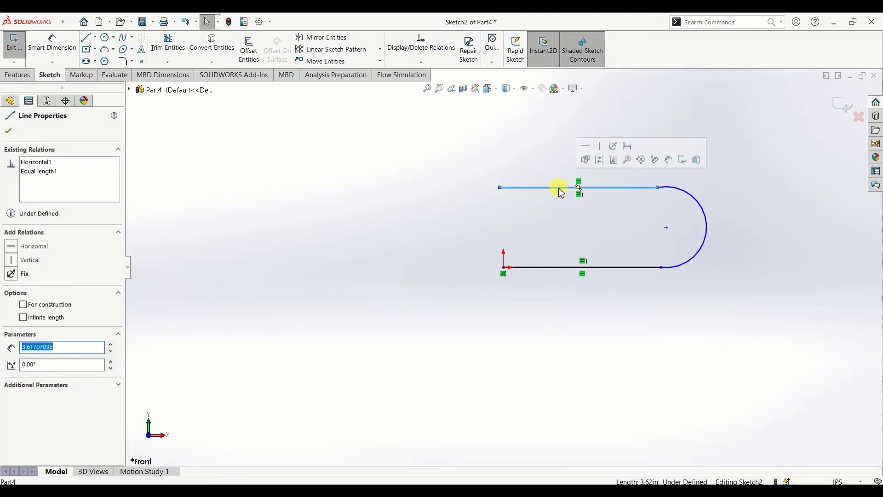
click(550, 267)
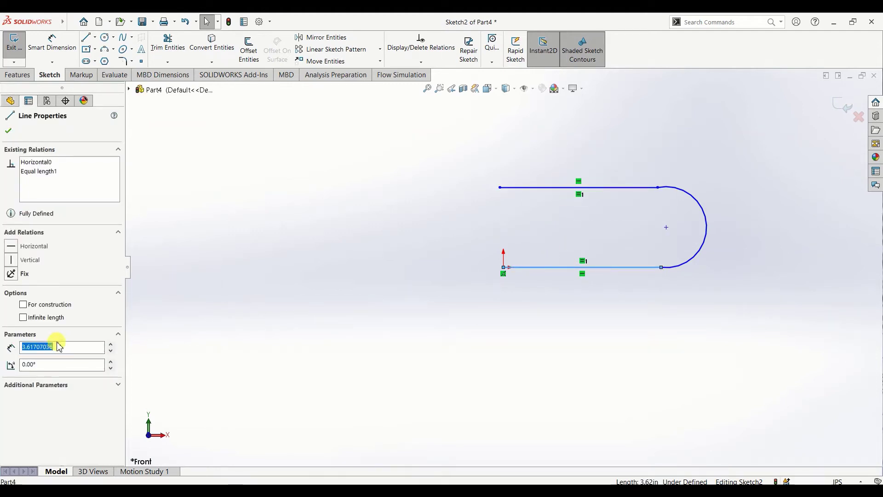
text(6)
key(Return)
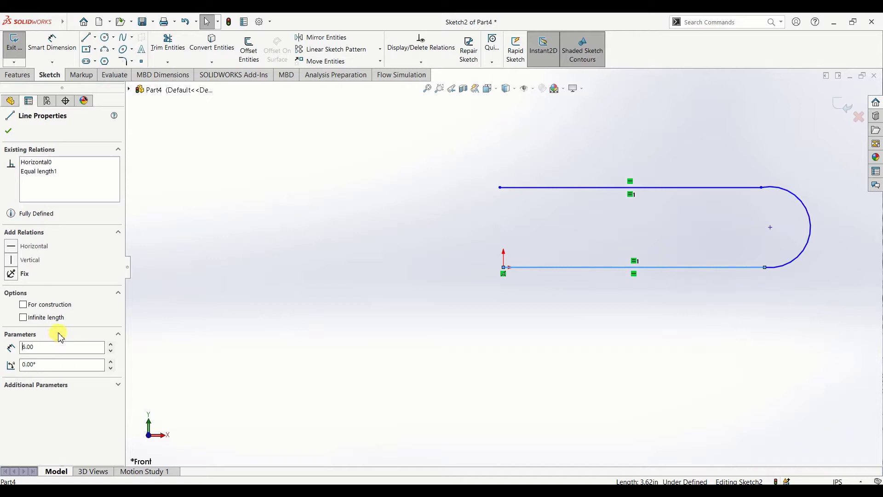
click(9, 133)
Set the arc's radius to 2.00.
click(812, 222)
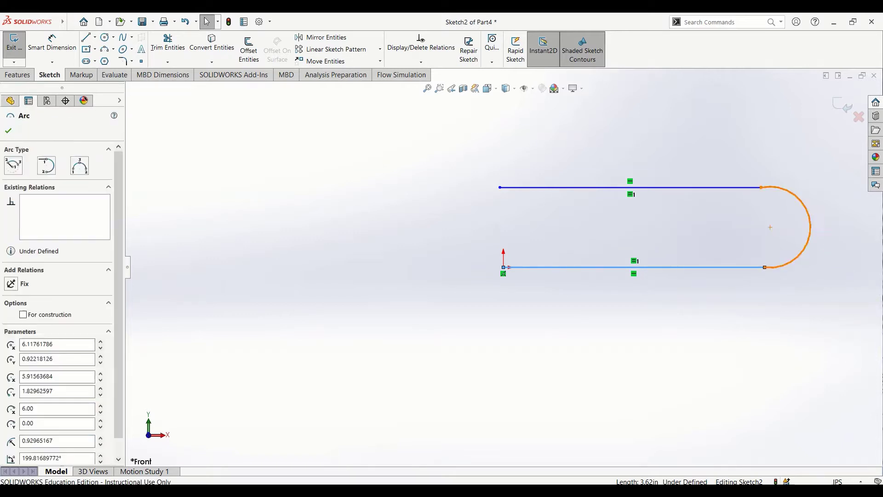
text(2)
key(Return)
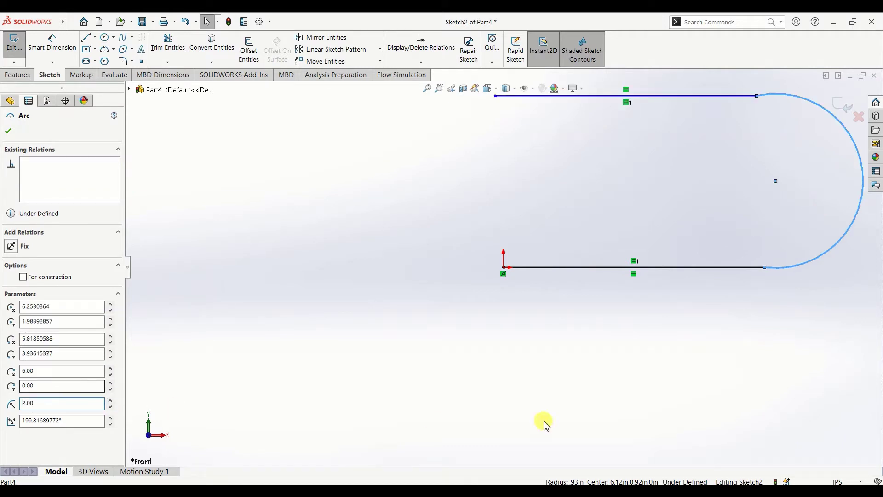
scroll(798, 259, down, 2)
scroll(797, 259, up, 2)
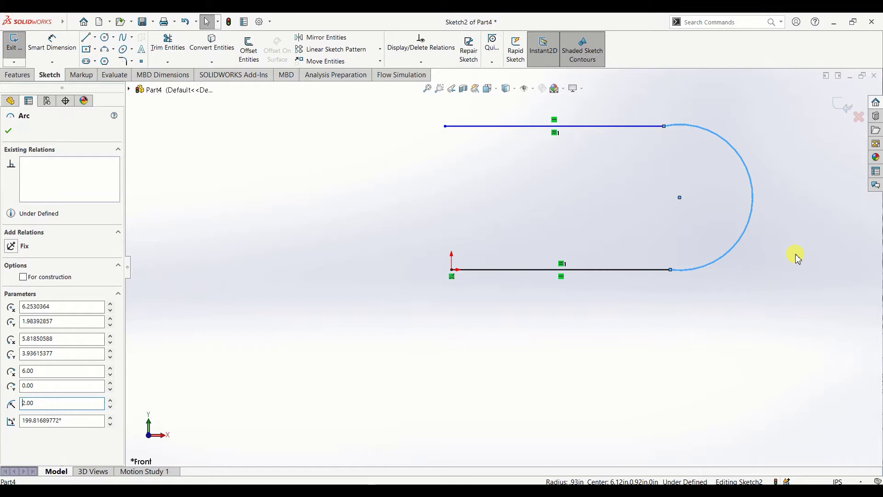
click(7, 132)
click(720, 141)
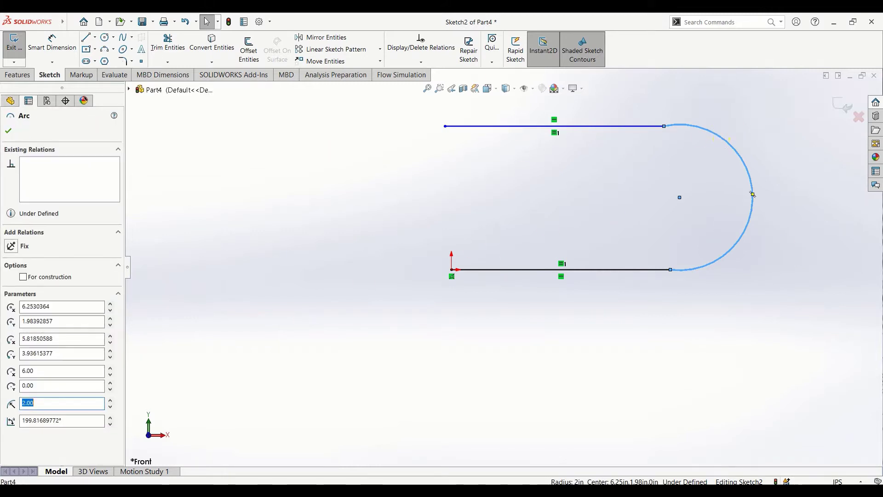
click(8, 132)
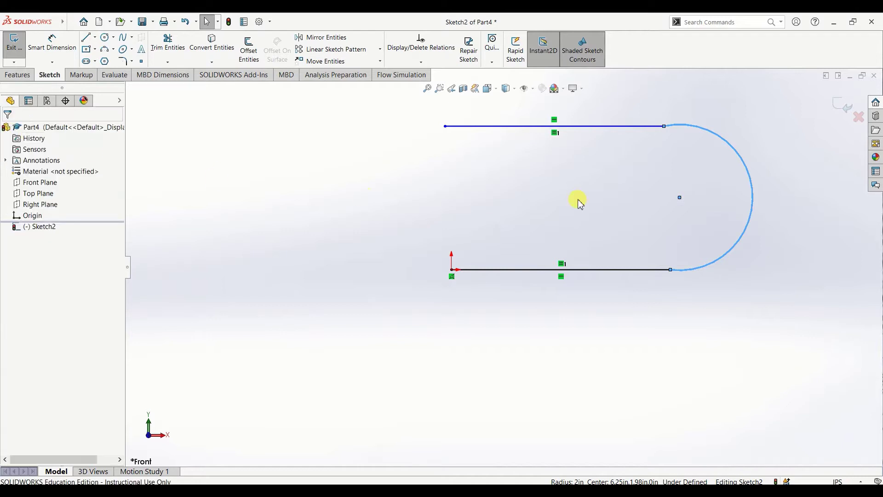
Make the arc tangent to both the upper and lower lines.
click(743, 159)
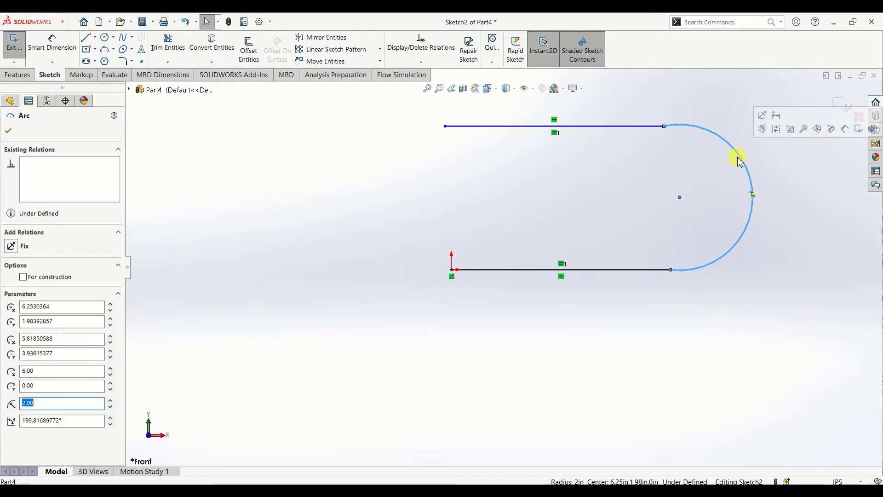
ctrl+click(635, 126)
click(11, 293)
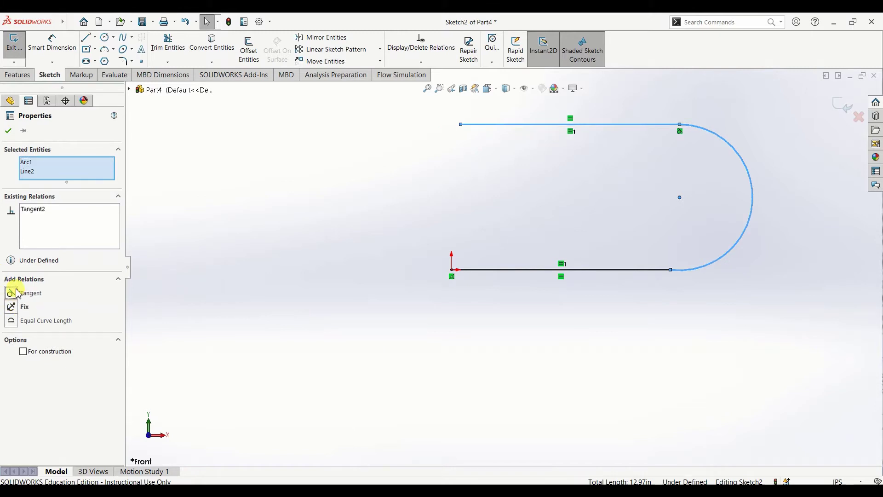
click(8, 131)
click(559, 227)
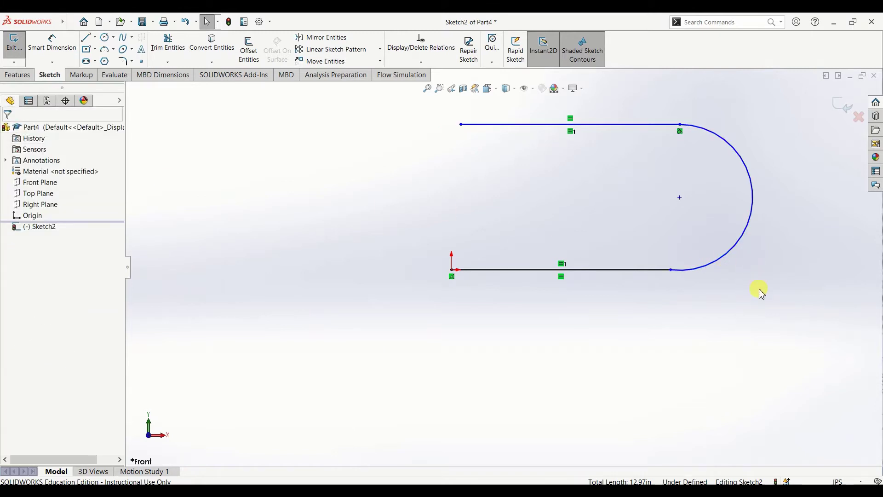
click(697, 269)
click(641, 270)
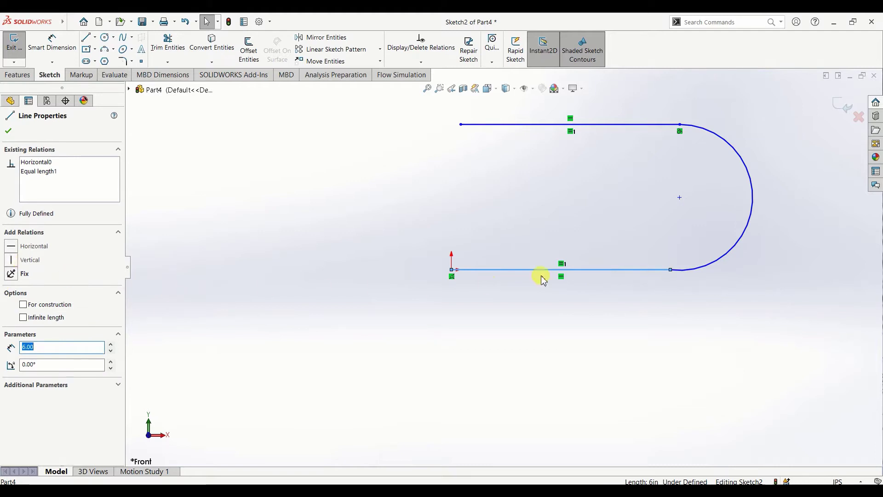
ctrl+click(694, 274)
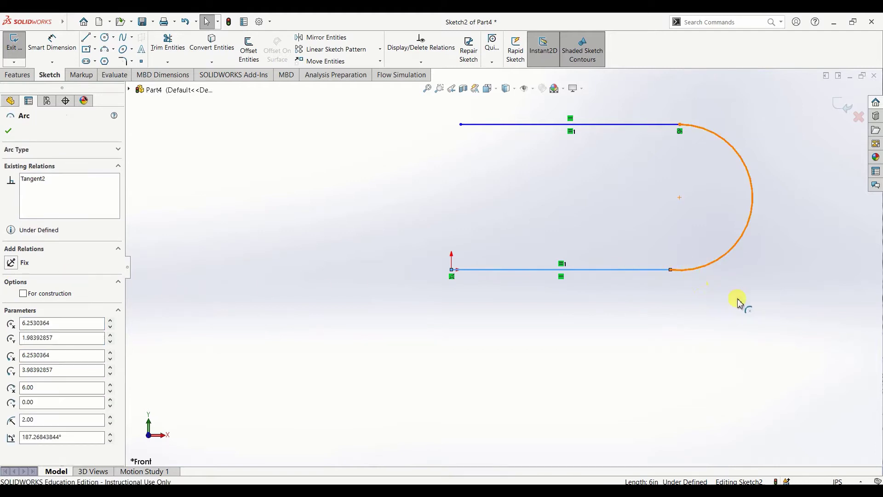
click(11, 294)
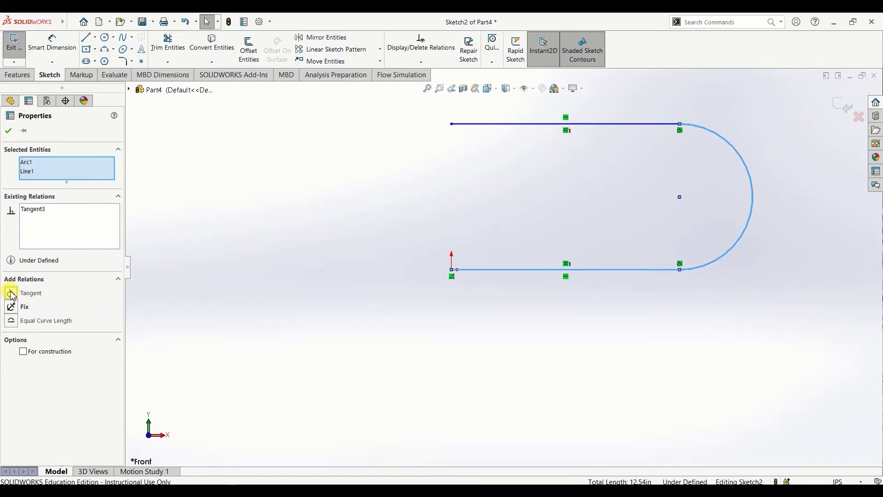
click(7, 132)
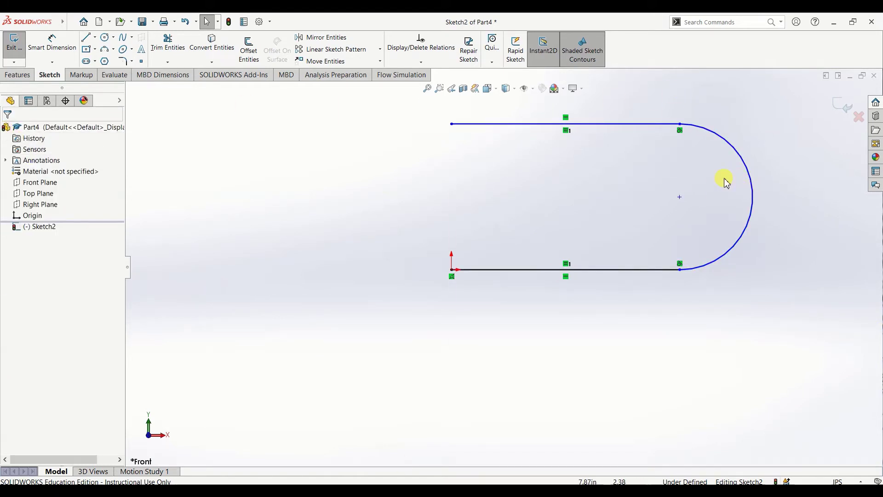
Add a Vertical relation between the two lines' open left endpoints.
click(611, 125)
click(441, 133)
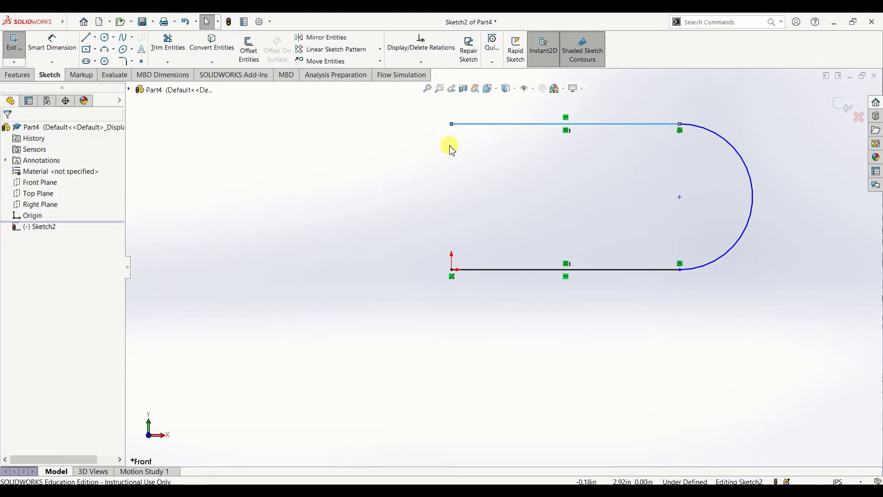
click(452, 124)
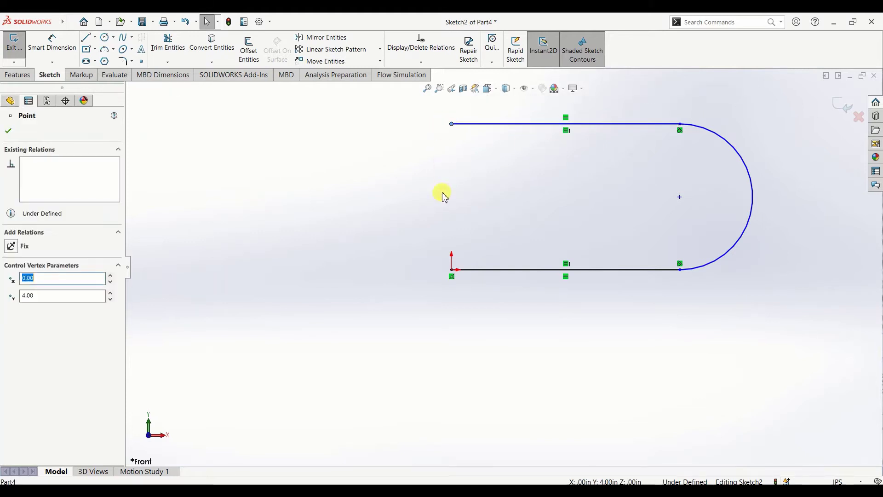
ctrl+click(452, 272)
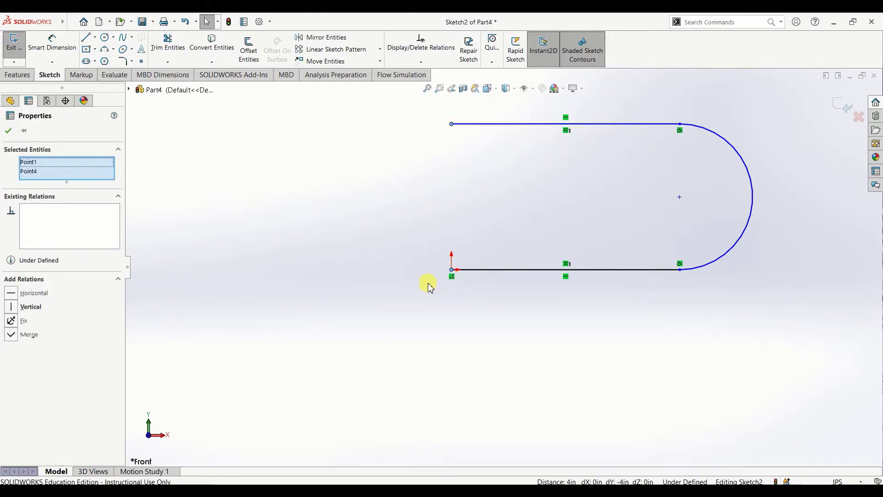
click(12, 308)
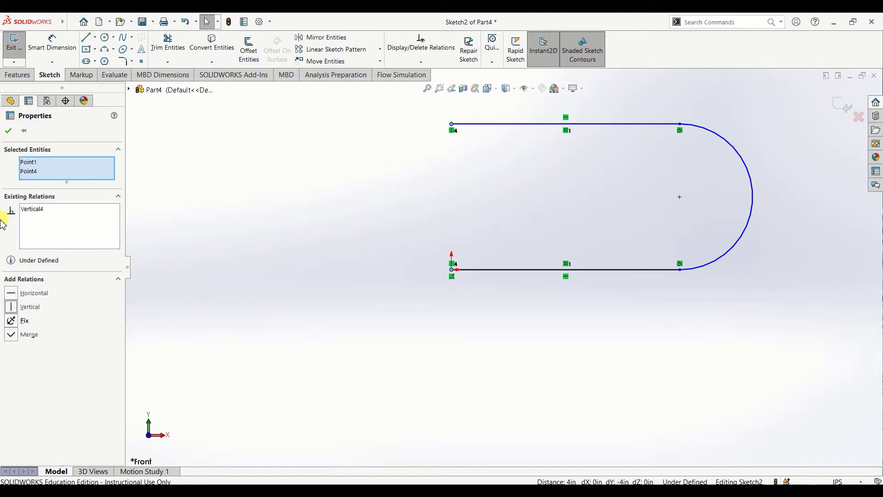
click(8, 130)
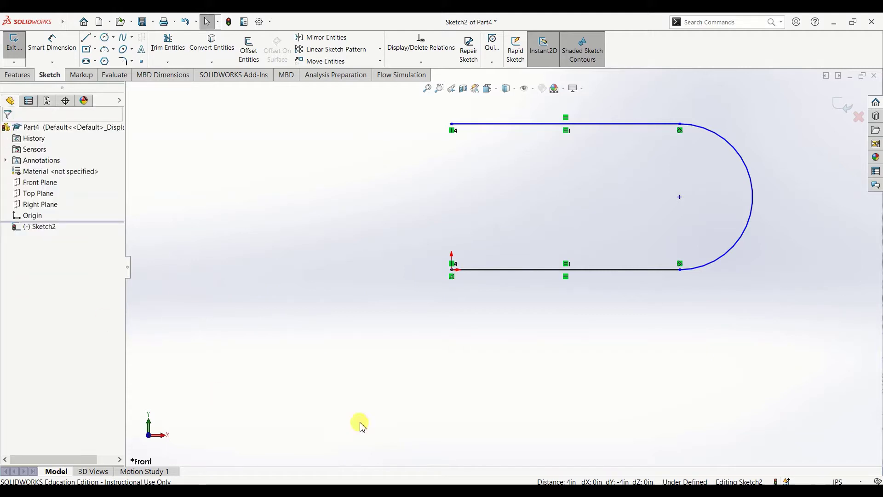
click(731, 145)
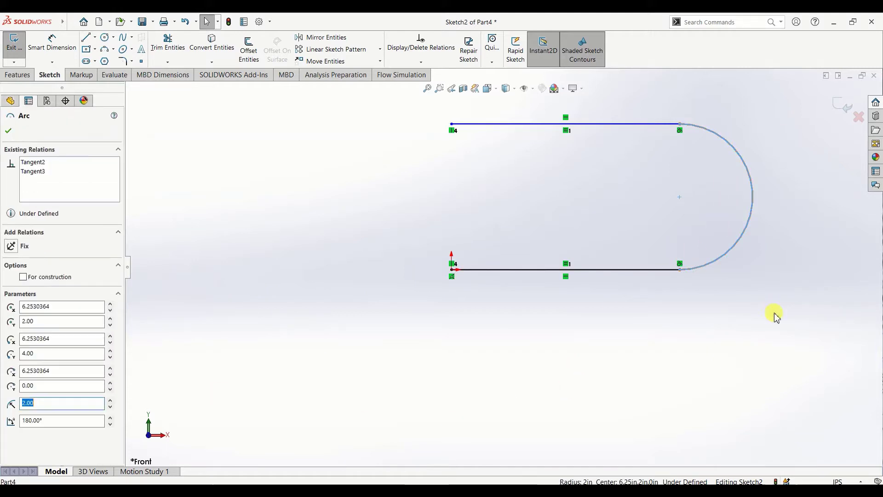
Dimension the arc at R2.00 and the top line at 6.00, fully defining the sketch.
click(52, 44)
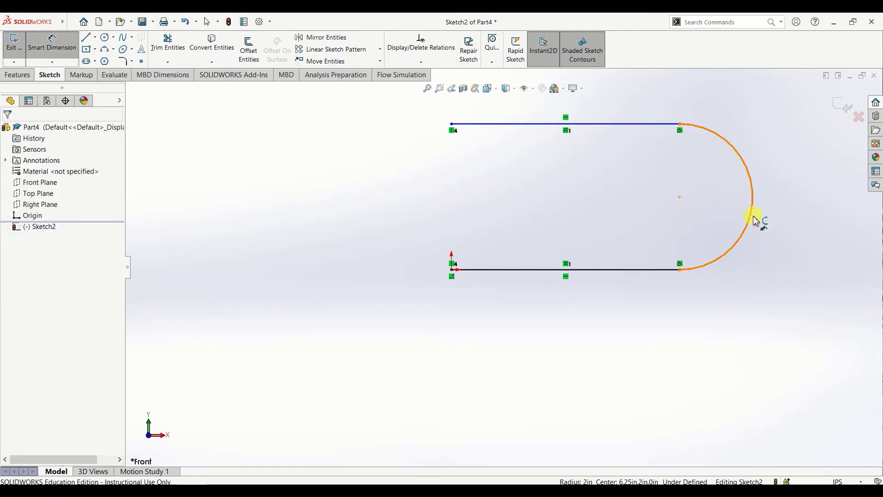
click(766, 264)
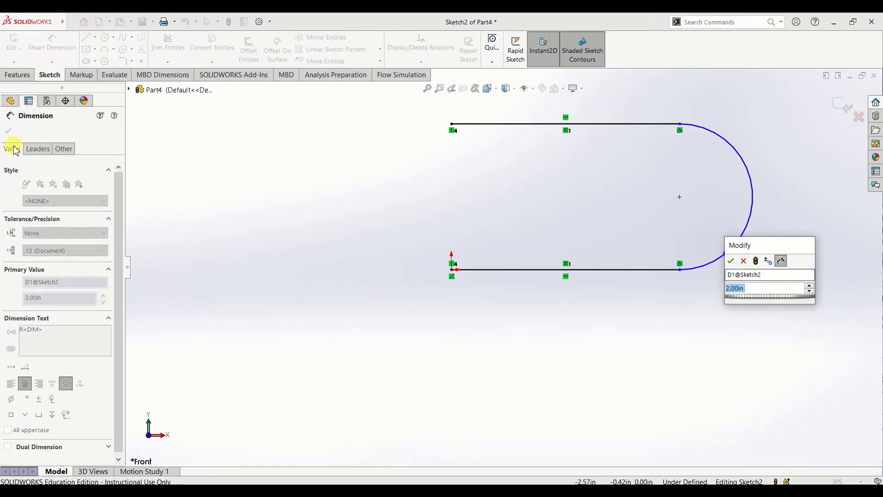
click(729, 262)
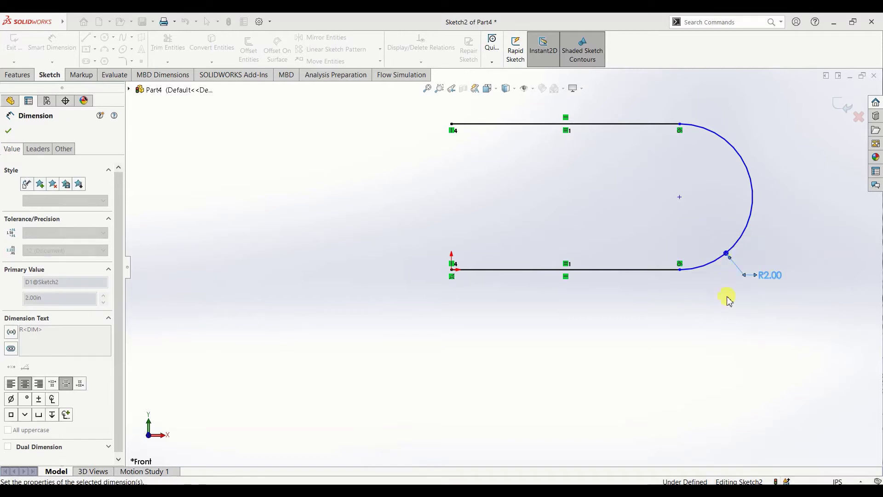
click(632, 130)
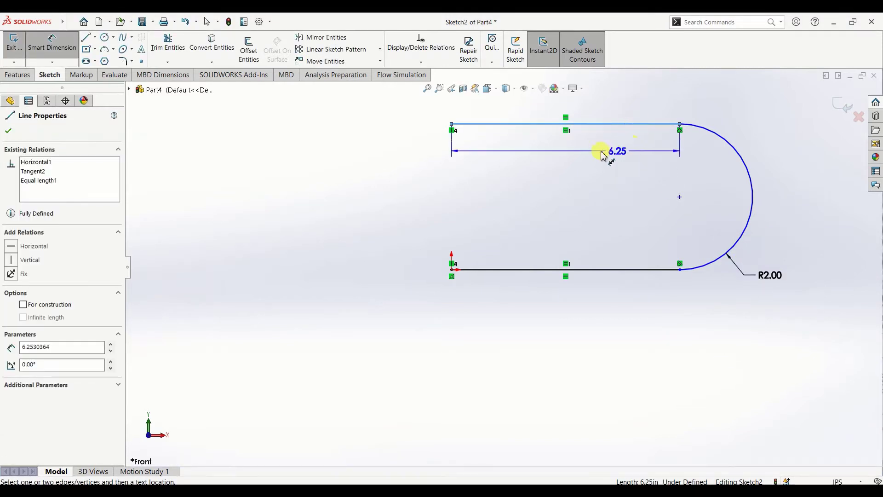
click(534, 110)
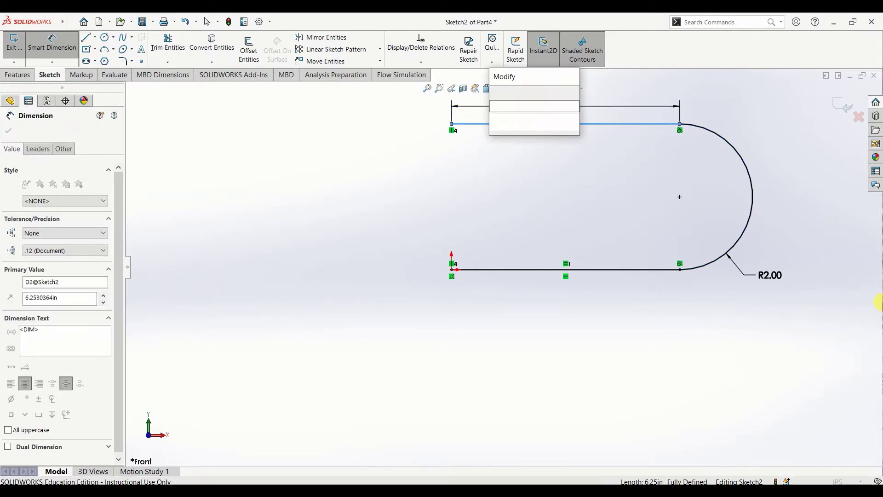
text(6)
key(Return)
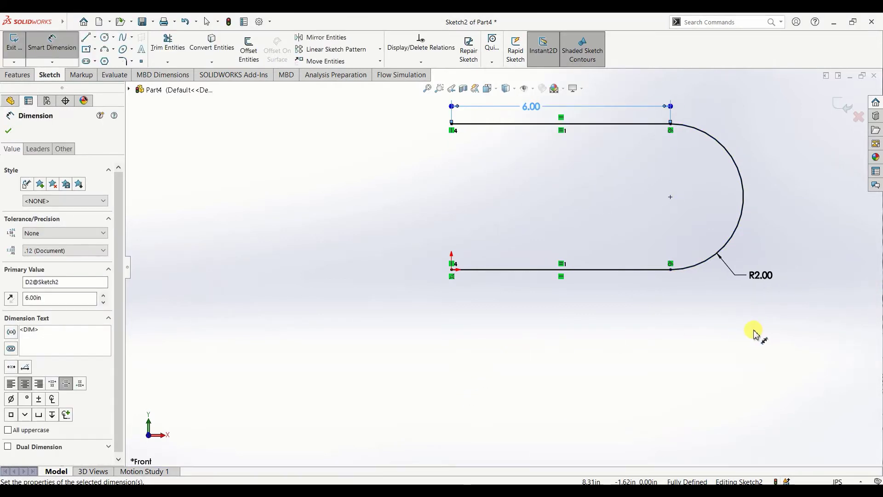
click(616, 363)
scroll(572, 257, down, 2)
Orbit to a 3D view, exit the path sketch and select the Right Plane.
scroll(574, 259, up, 3)
scroll(575, 260, up, 2)
scroll(587, 168, down, 1)
scroll(588, 170, down, 1)
scroll(417, 299, down, 1)
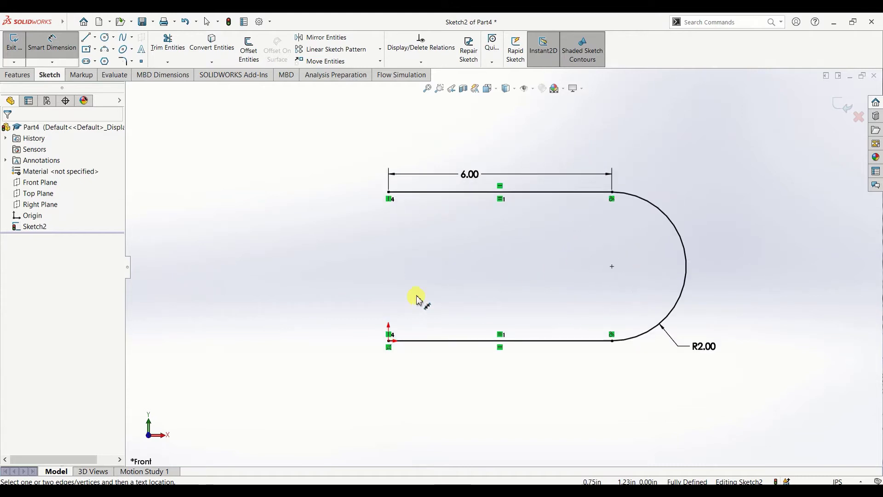
mouse_move(457, 410)
middle_down()
mouse_move(522, 384)
mouse_move(548, 418)
mouse_move(508, 425)
middle_up()
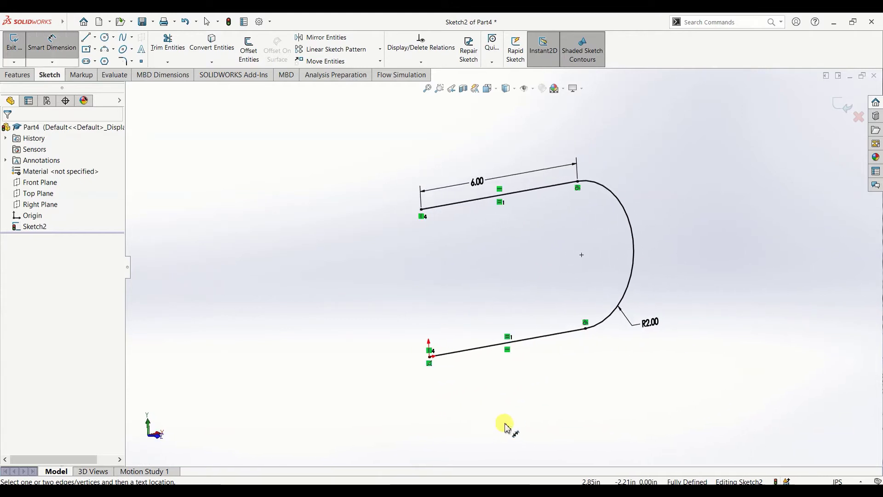
right_click(29, 212)
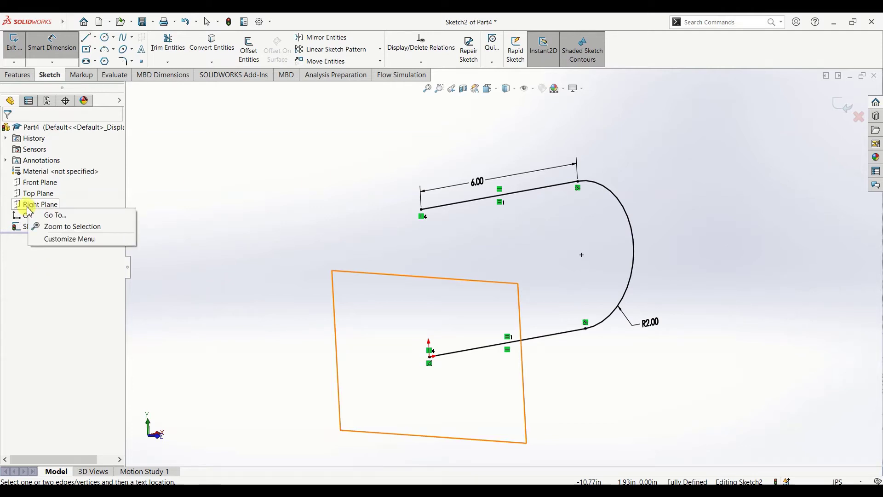
click(27, 208)
click(13, 46)
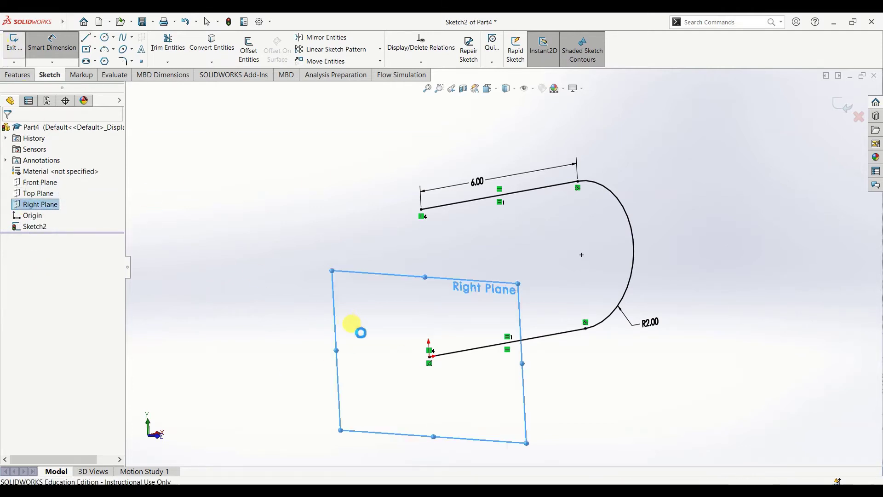
right_click(45, 206)
Sketch a center rectangle at the origin on the Right Plane.
click(51, 187)
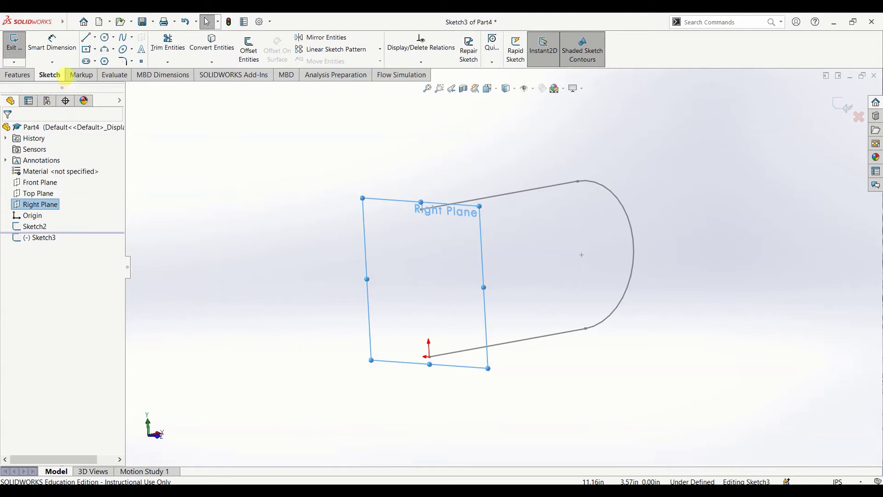
click(89, 56)
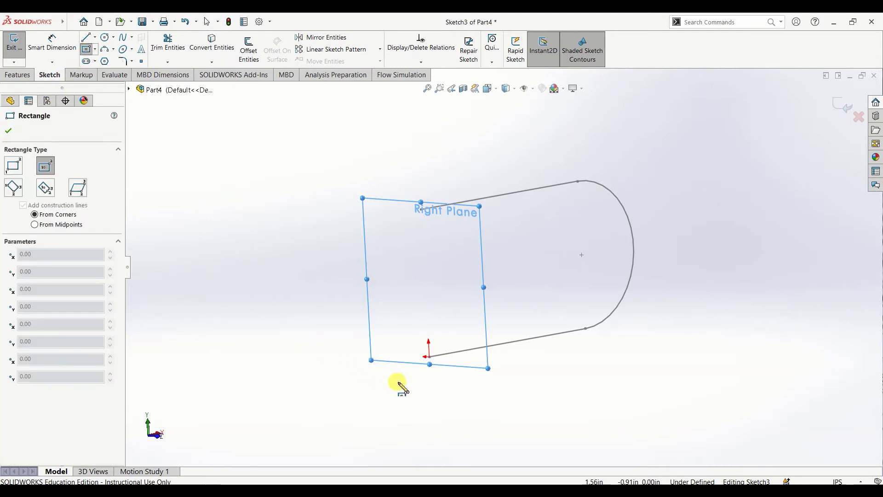
click(429, 357)
click(458, 377)
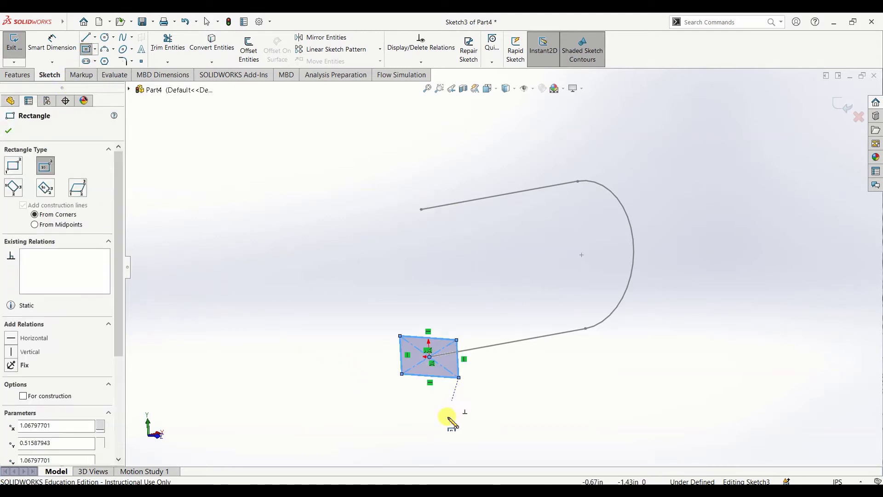
click(8, 130)
Dimension the rectangle 0.75 tall and 1.50 wide.
click(69, 41)
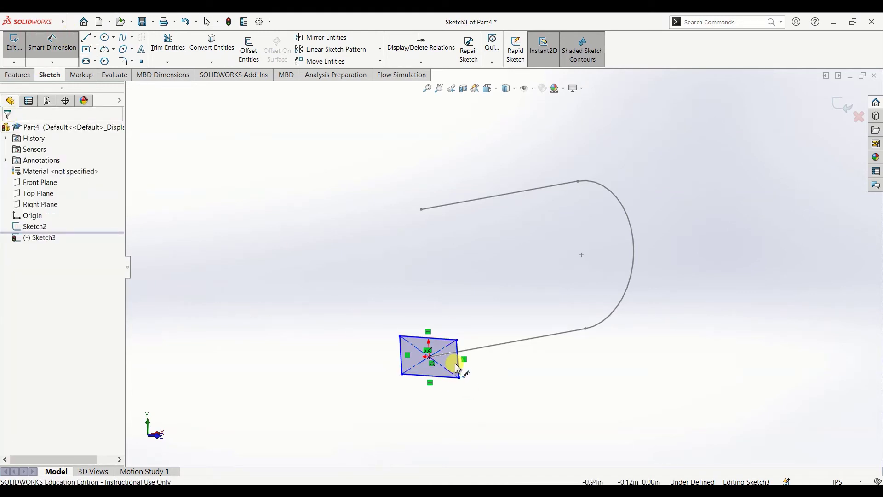
click(458, 369)
click(513, 420)
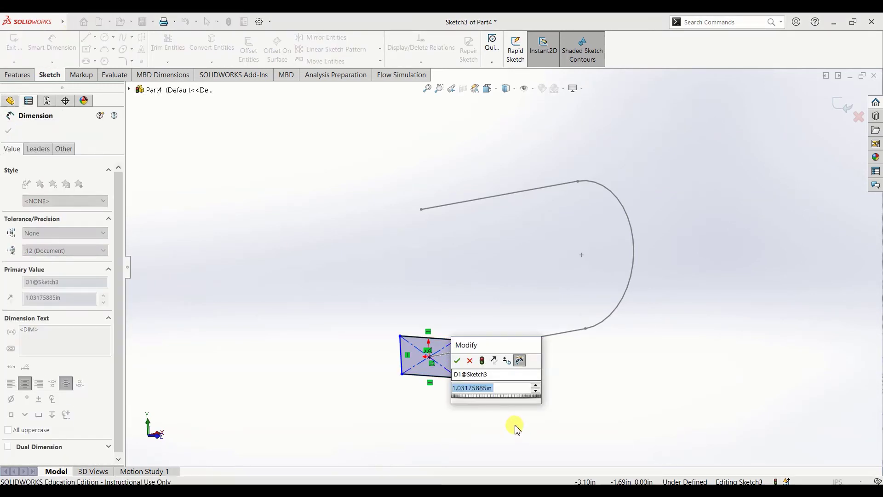
text(0.75)
key(Return)
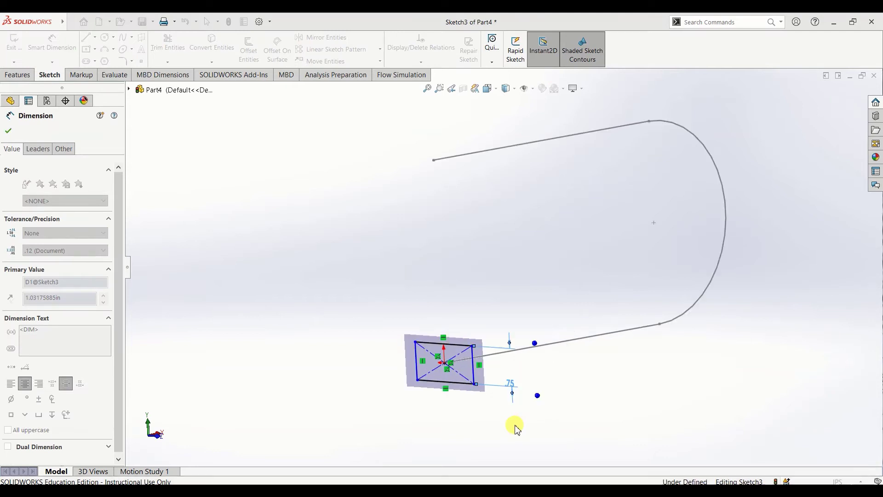
click(425, 344)
click(367, 333)
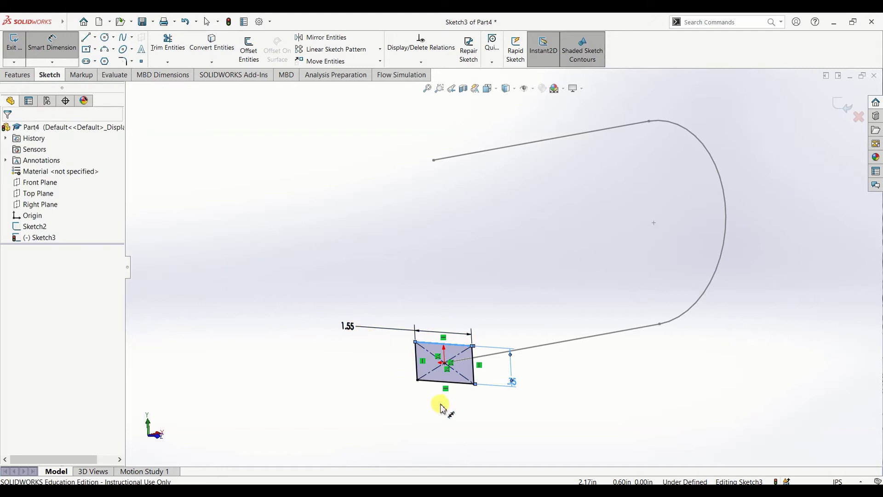
text(1.5)
key(Return)
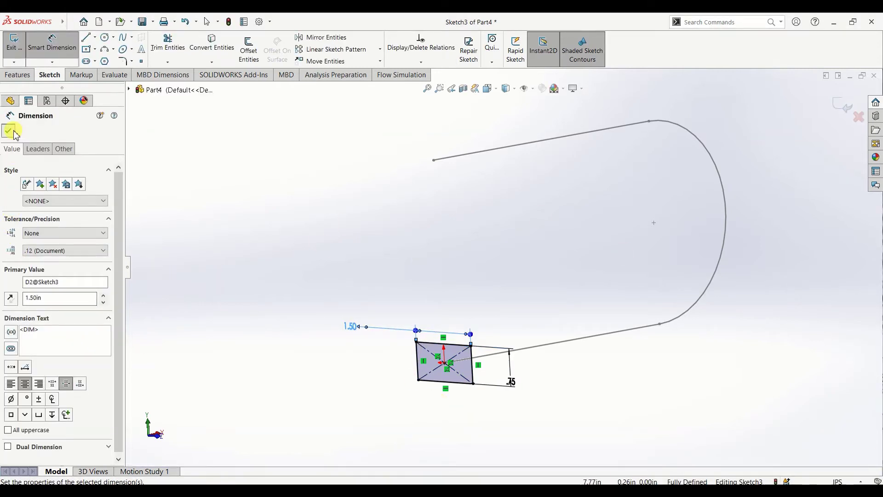
click(14, 132)
click(26, 76)
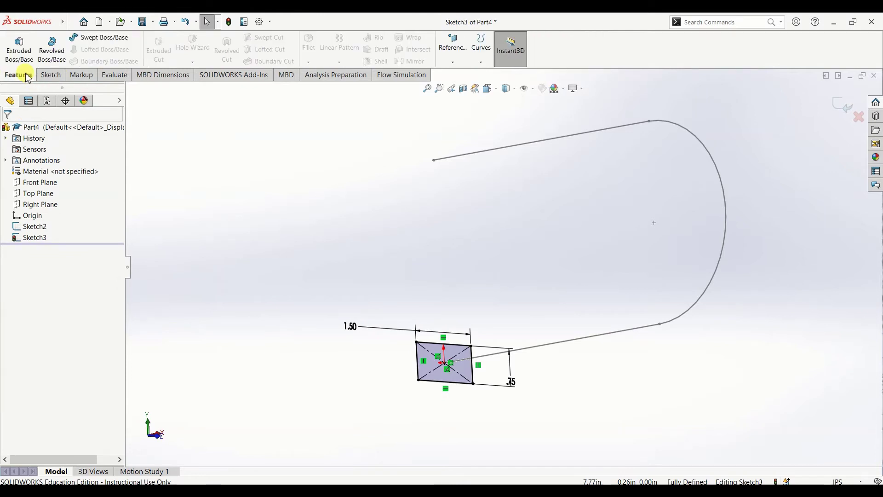
Sweep the Sketch3 rectangle along the Sketch2 U-path to create Sweep1.
click(92, 39)
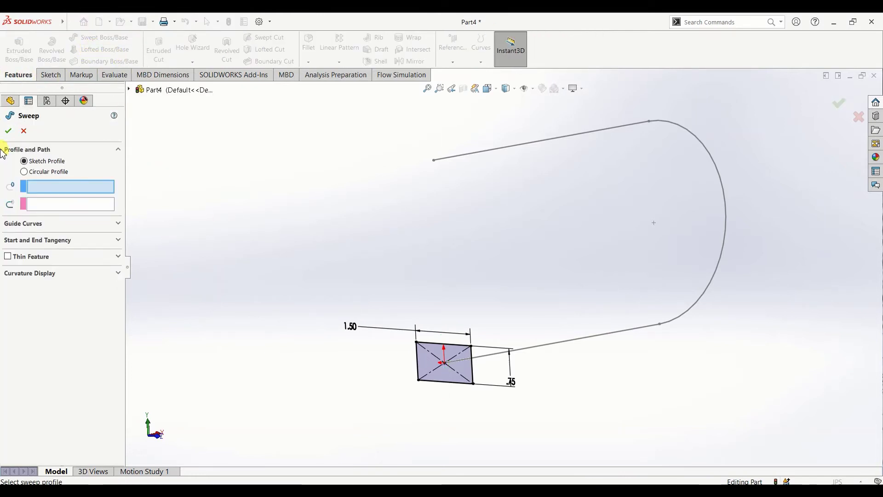
click(459, 349)
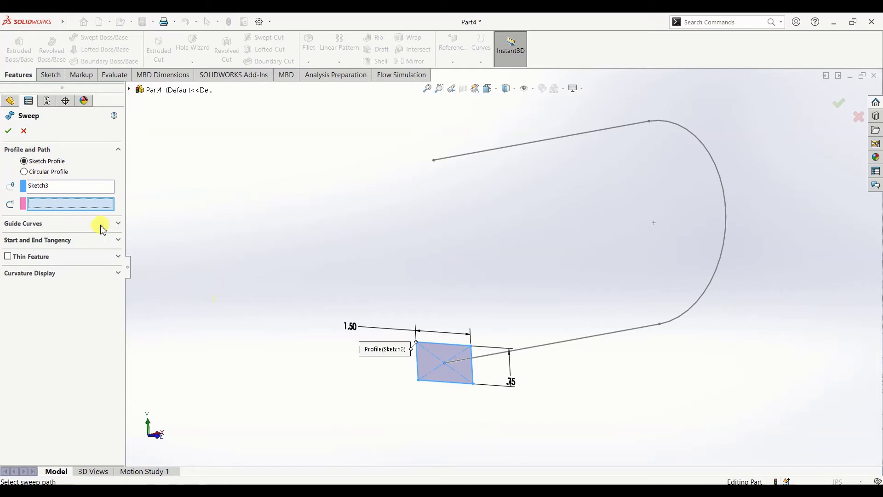
click(583, 342)
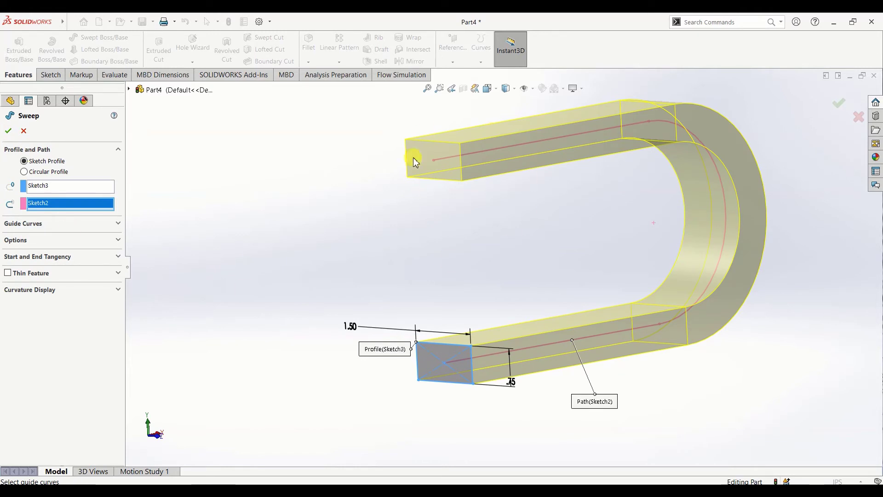
click(8, 130)
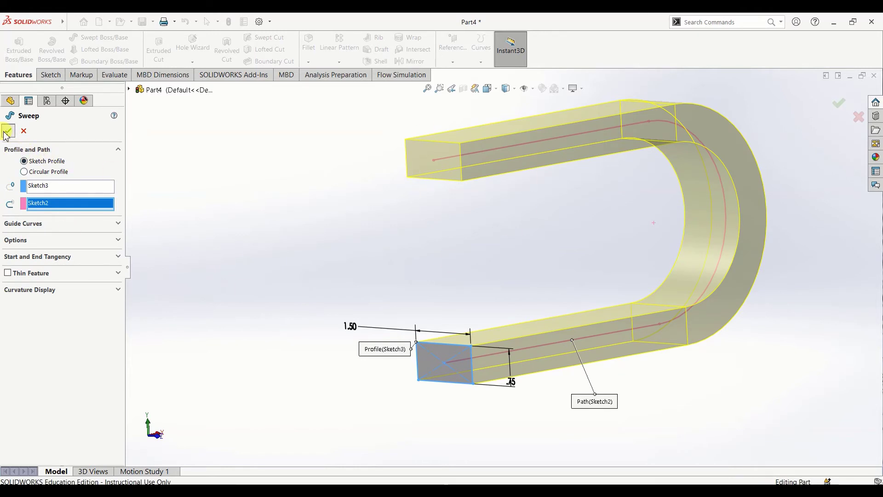
middle_drag(470, 254, 443, 282)
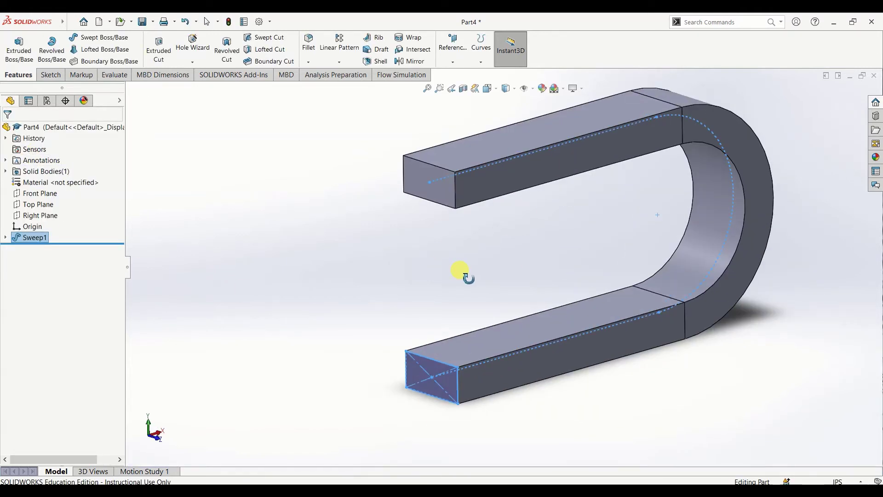
click(443, 283)
mouse_move(306, 304)
middle_down()
mouse_move(351, 281)
mouse_move(282, 278)
mouse_move(295, 278)
middle_up()
scroll(623, 247, up, 2)
scroll(623, 247, down, 5)
scroll(623, 248, up, 6)
scroll(623, 248, down, 2)
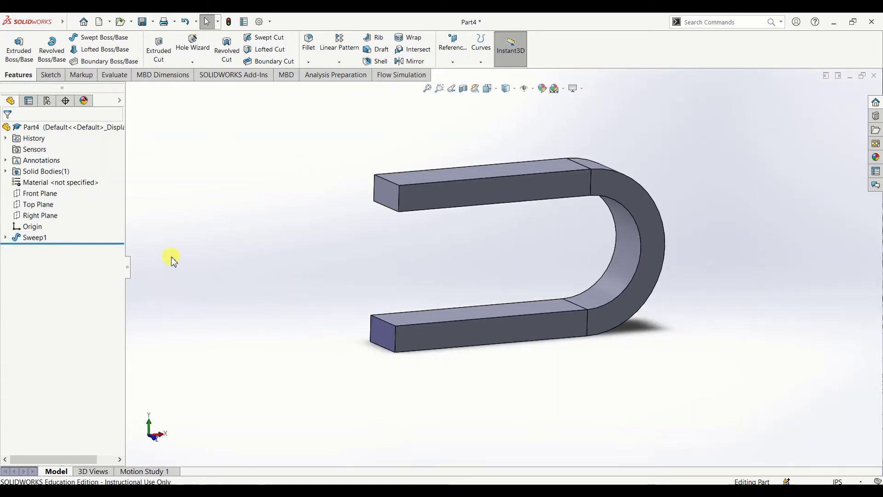
middle_drag(238, 262, 275, 230)
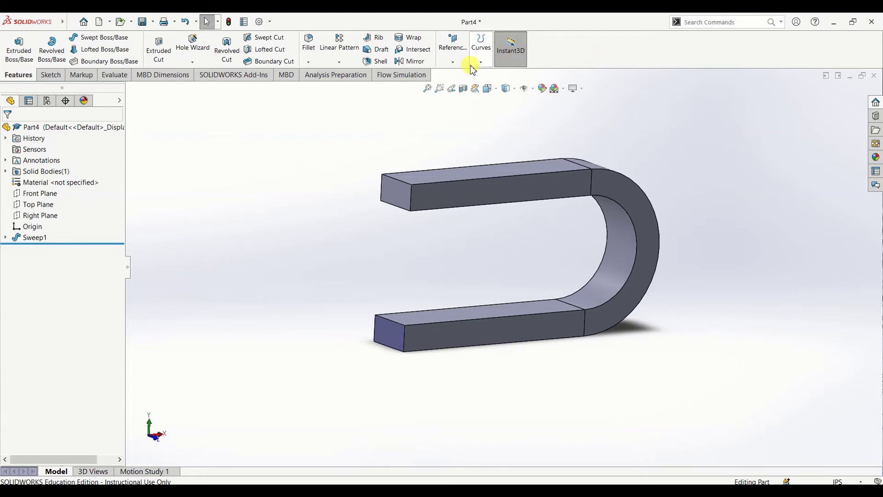
click(453, 62)
Create Plane1 from the arm's top face, tangent to the curved bend face.
click(461, 73)
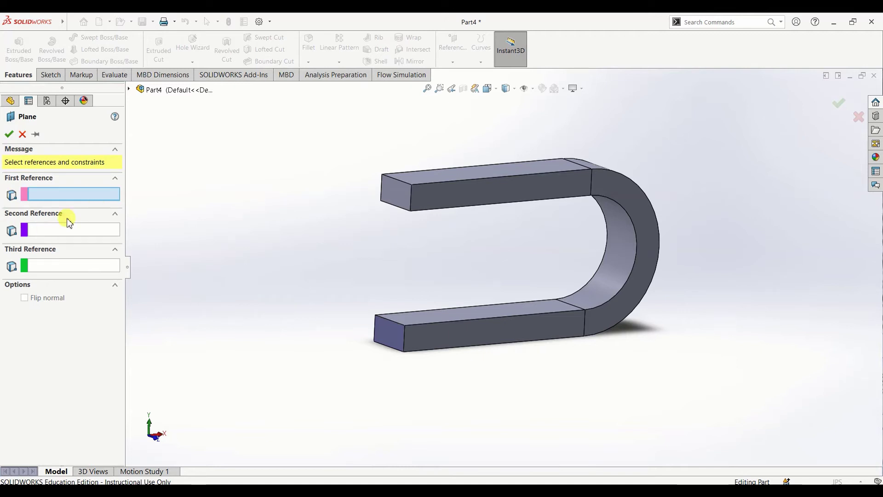
click(505, 167)
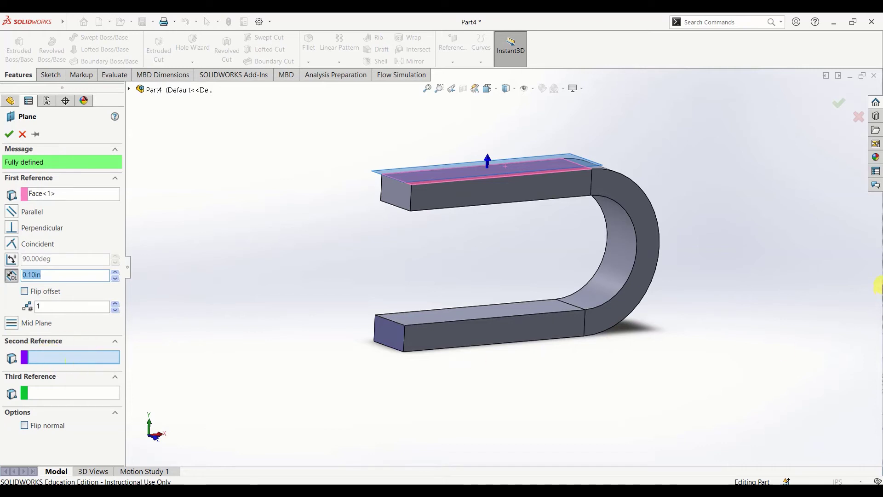
middle_drag(735, 263, 662, 299)
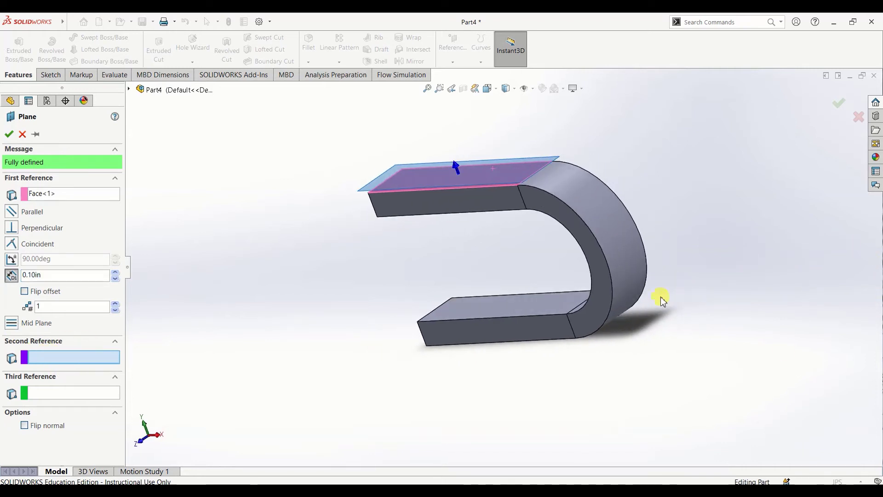
click(620, 247)
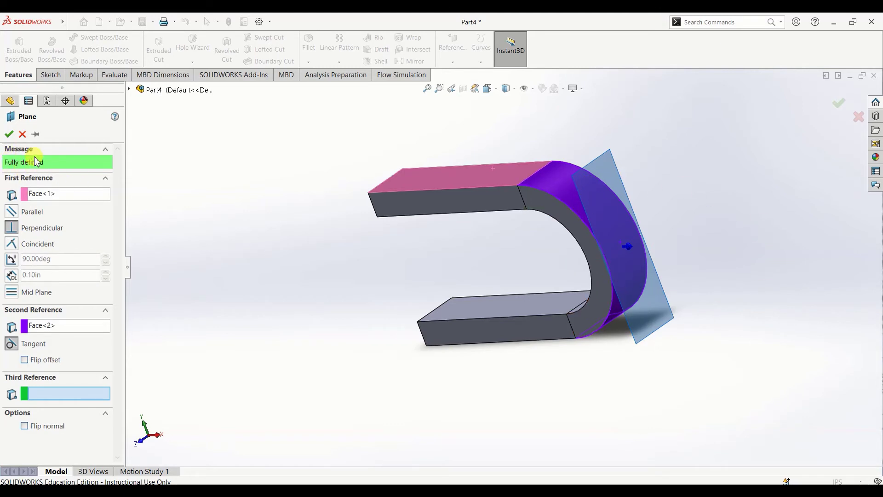
click(9, 134)
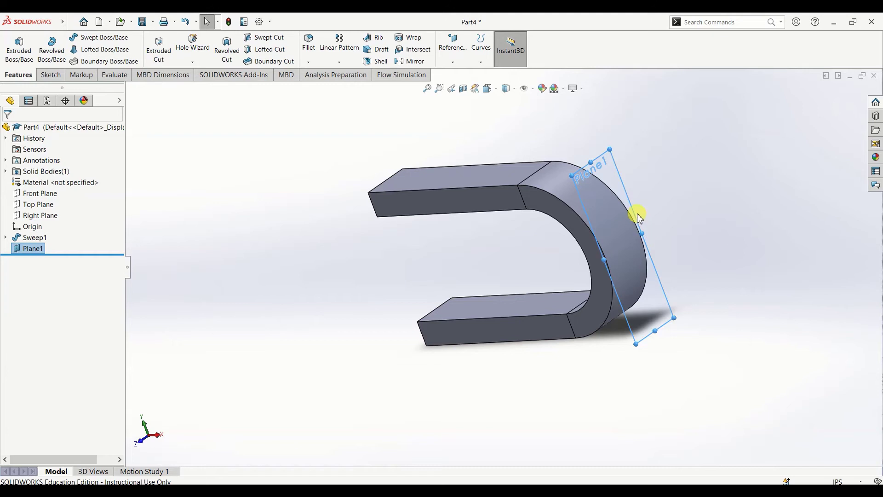
View Plane1 normal and sketch a horizontal centerline across it.
right_click(34, 248)
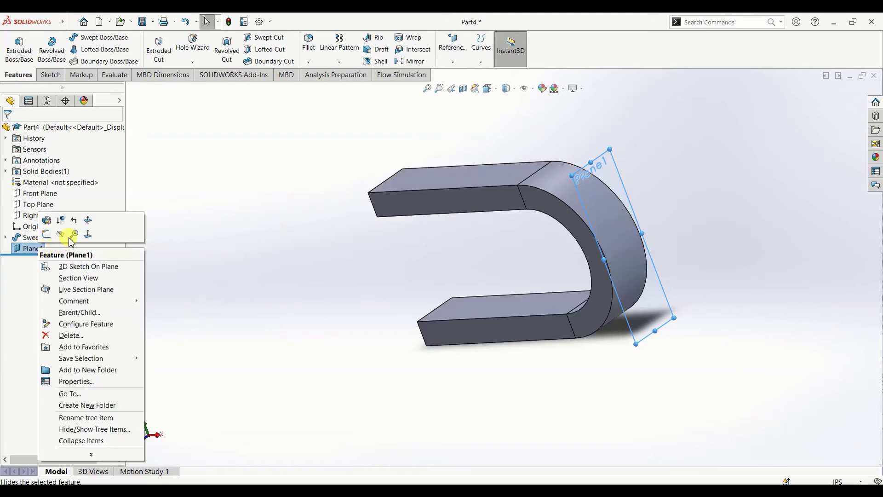
click(90, 236)
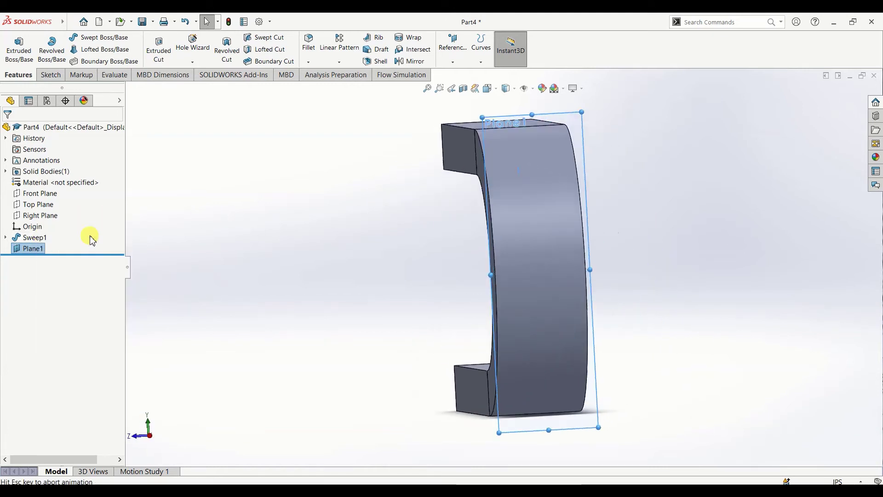
click(51, 75)
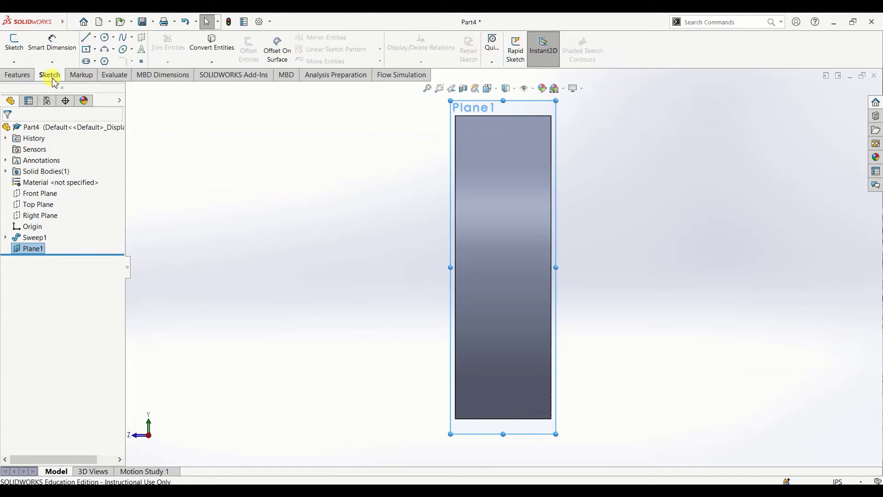
click(95, 38)
click(108, 59)
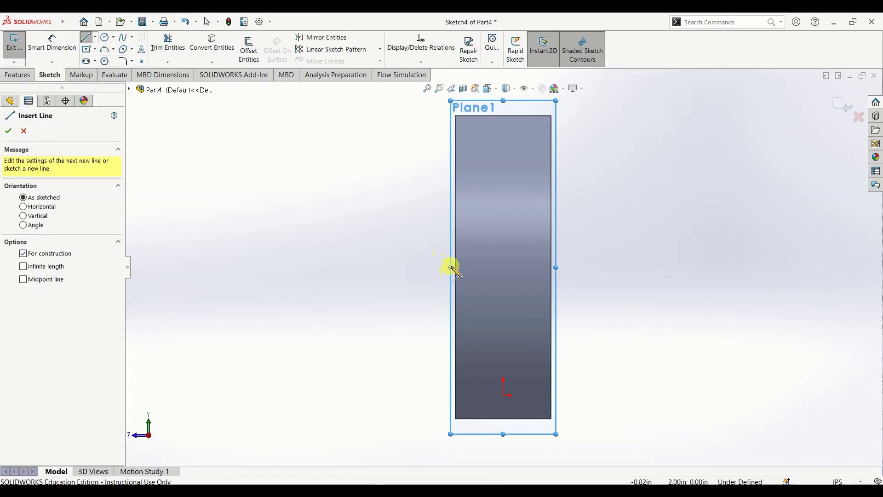
drag(455, 268, 553, 267)
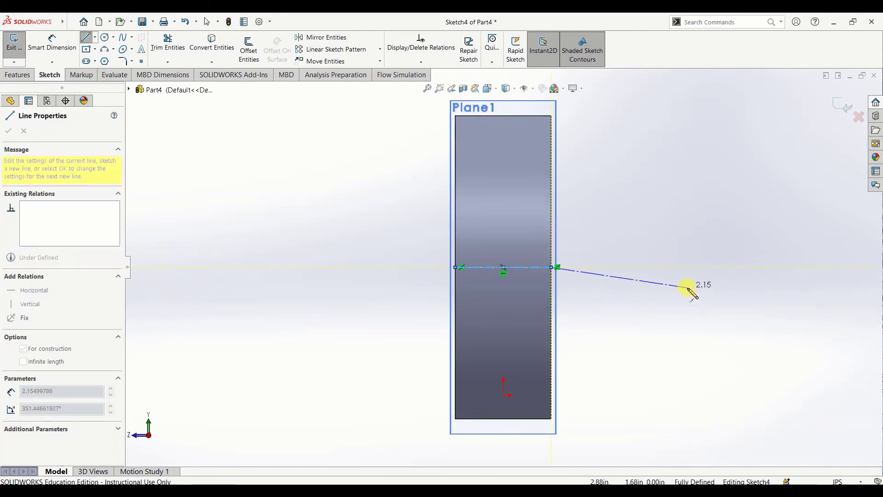
key(Escape)
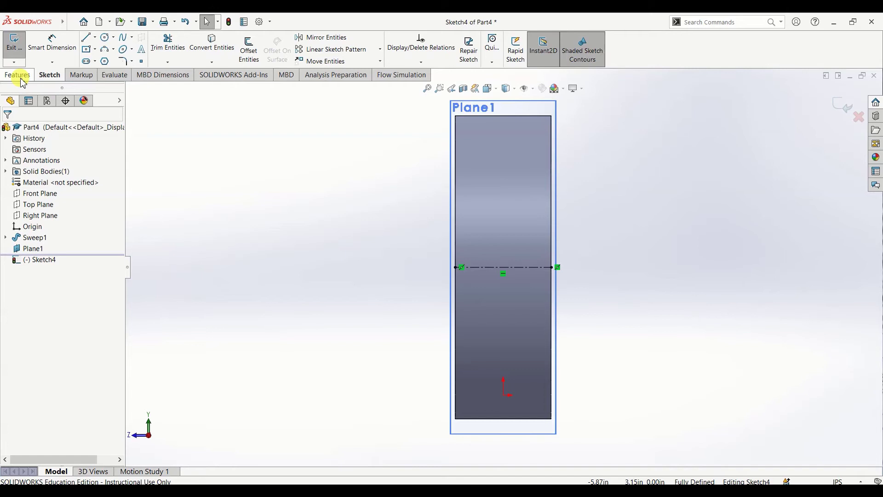
click(72, 22)
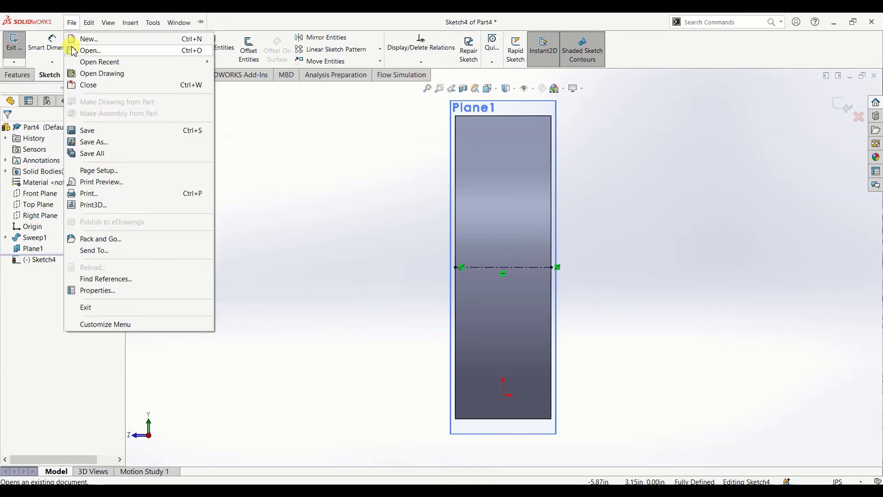
click(335, 198)
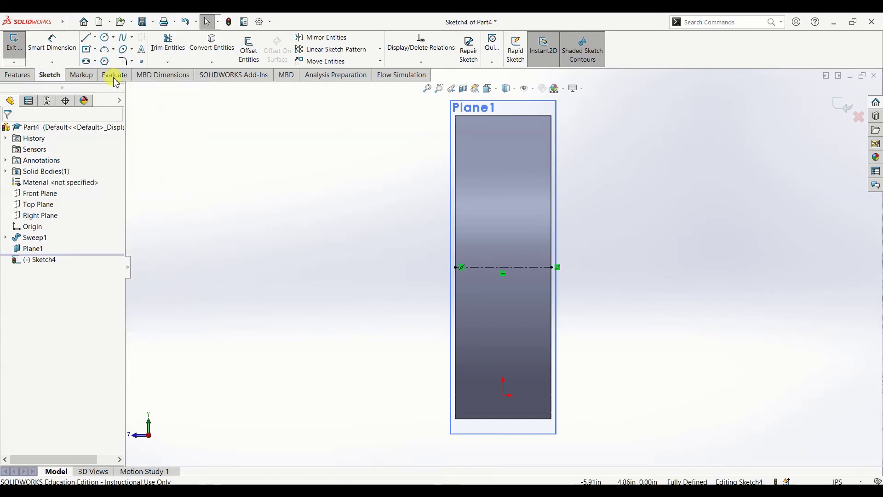
Draw a center rectangle from the centerline midpoint out to the bar's edge.
click(85, 53)
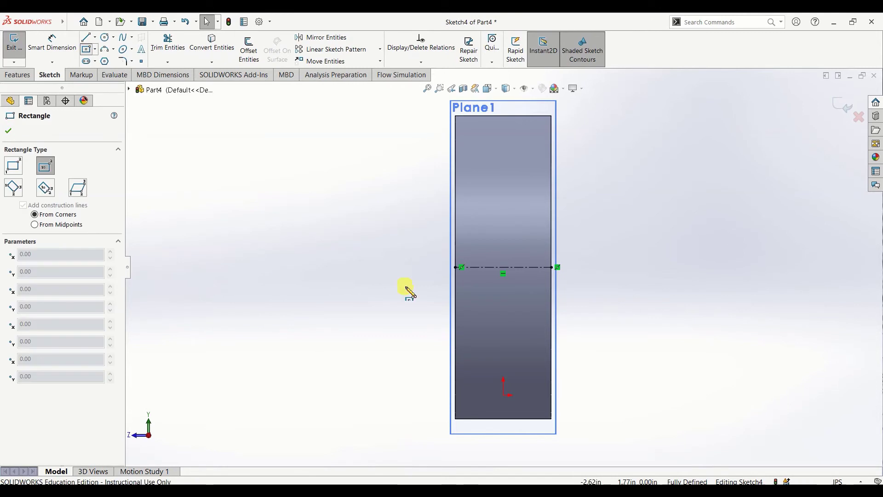
click(503, 268)
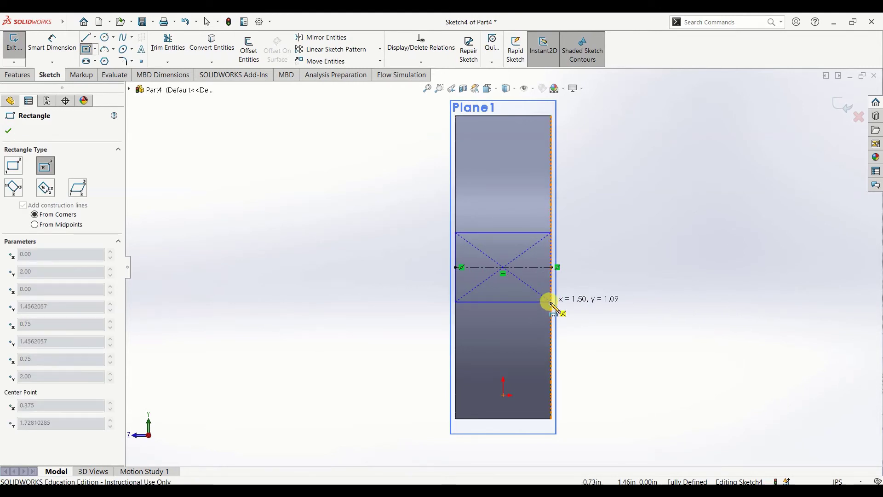
click(551, 302)
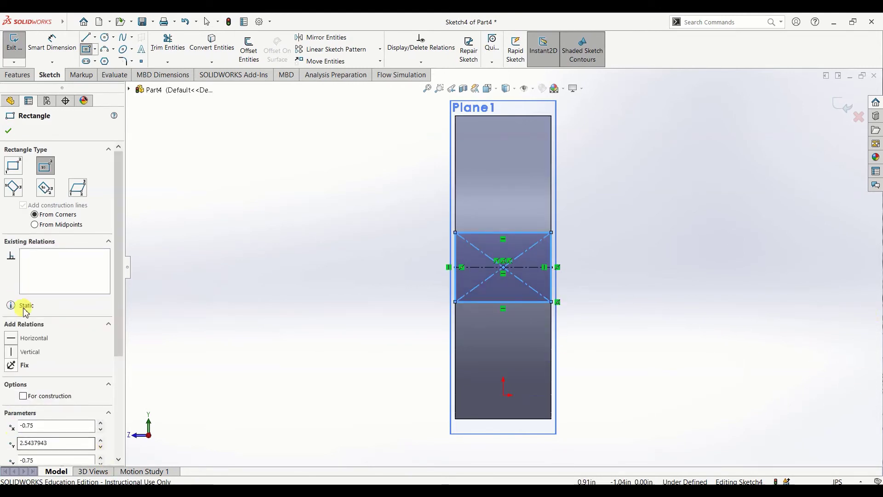
click(8, 131)
Dimension the rectangle's height to 0.75 and orbit back to a 3D view.
click(52, 44)
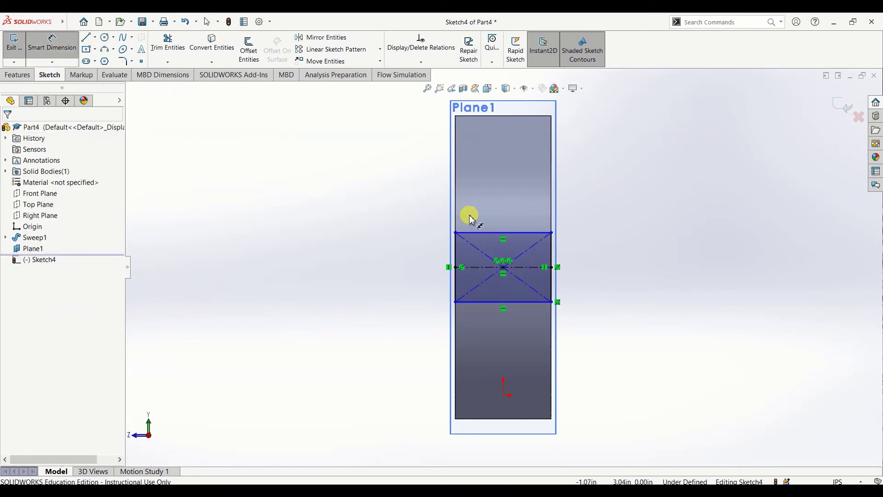
click(455, 261)
click(385, 267)
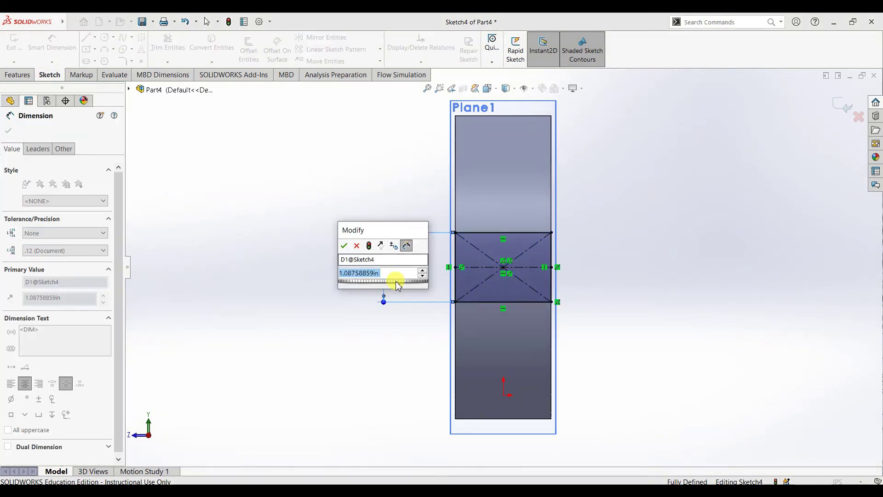
text(0.75)
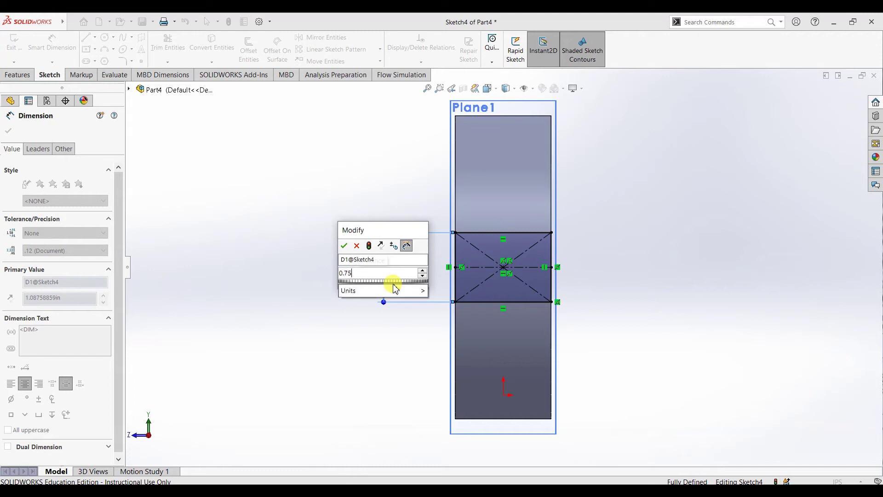
key(Return)
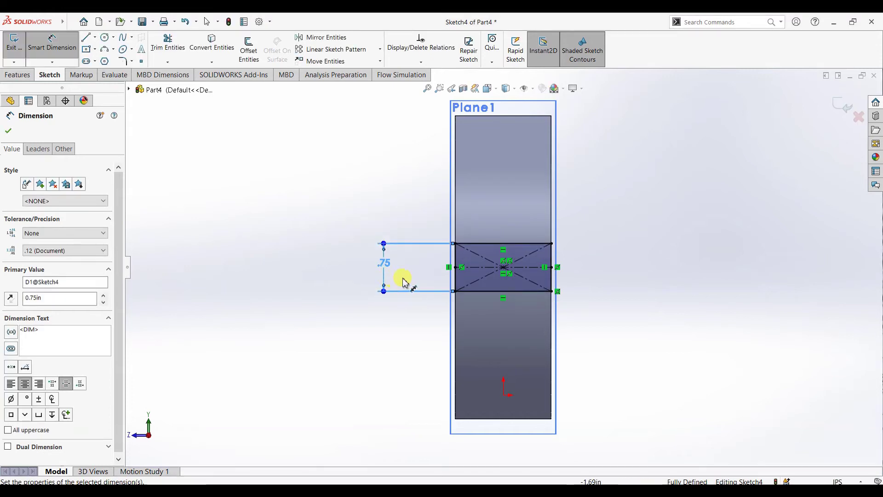
click(9, 131)
middle_drag(253, 252, 294, 255)
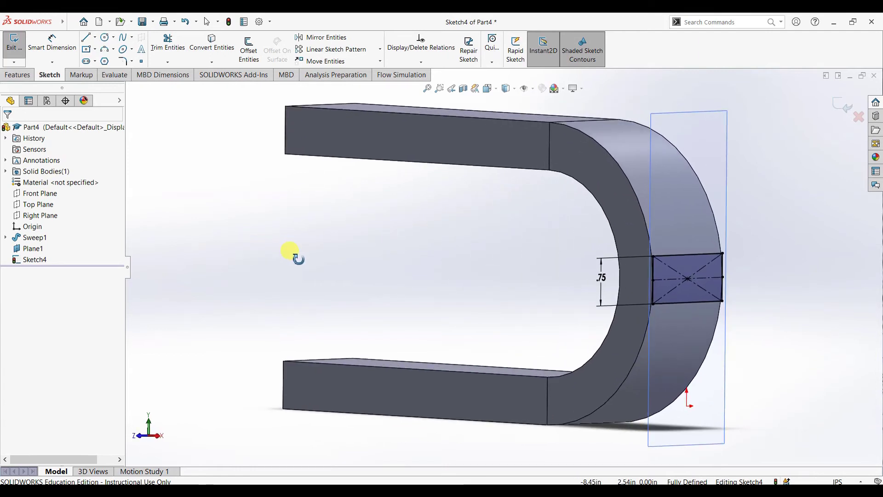
key(Escape)
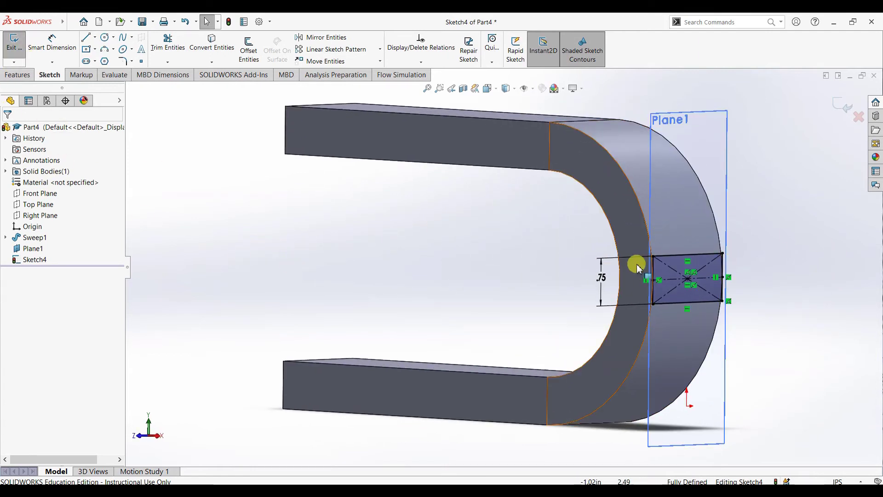
Preview a Blind 6 in boss-extrude of the rectangle sketch as the handle.
click(17, 75)
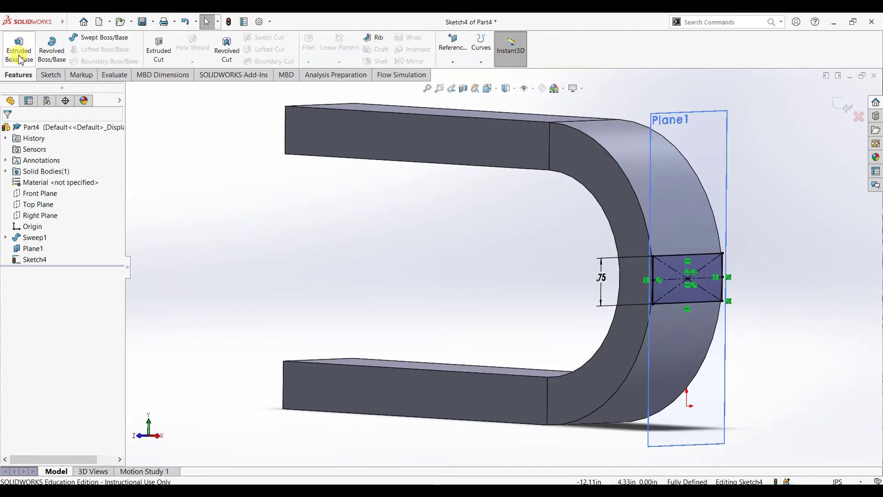
click(19, 57)
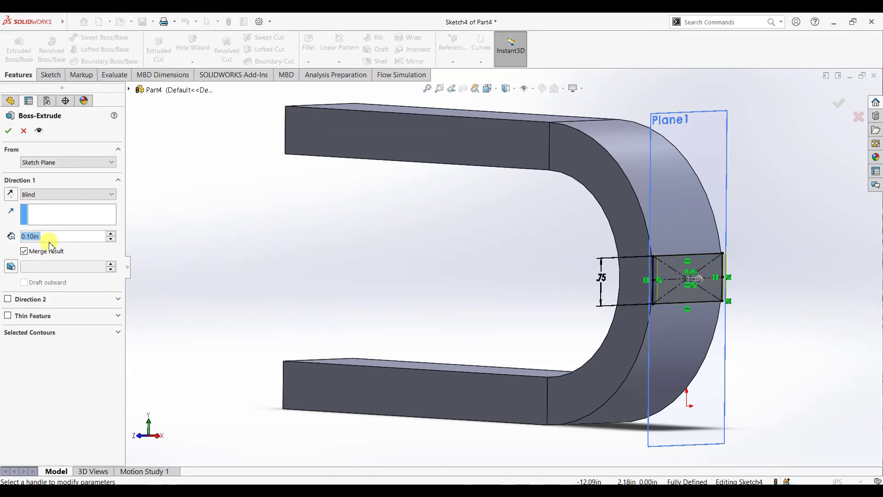
text(6)
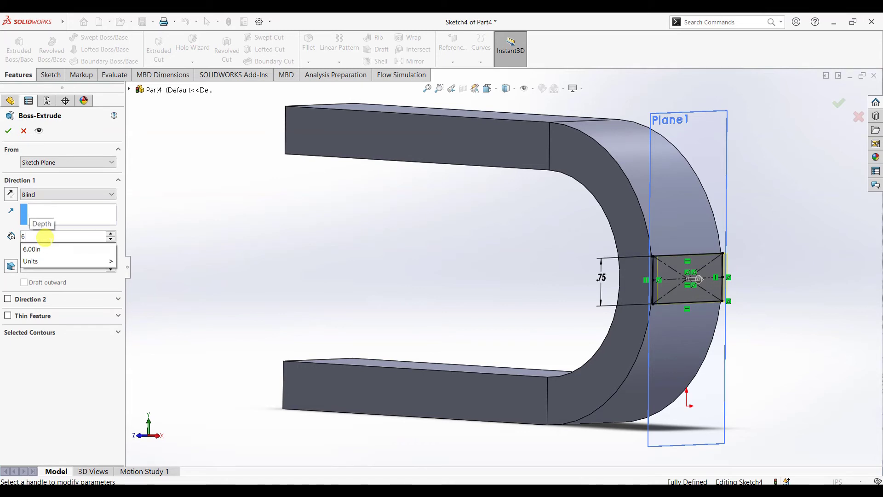
key(Return)
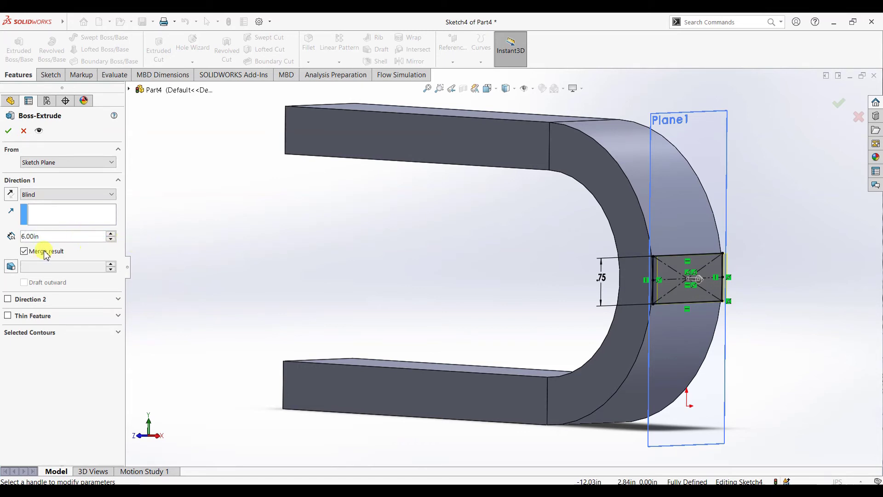
click(61, 234)
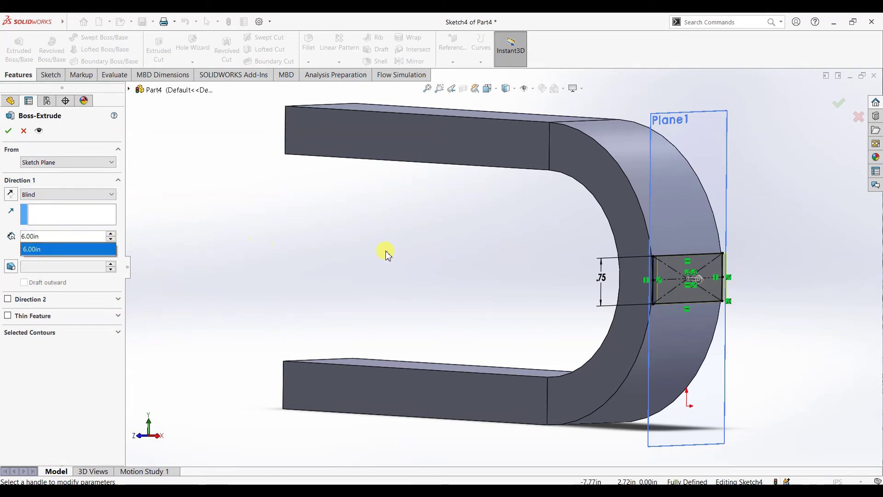
middle_drag(384, 280, 400, 288)
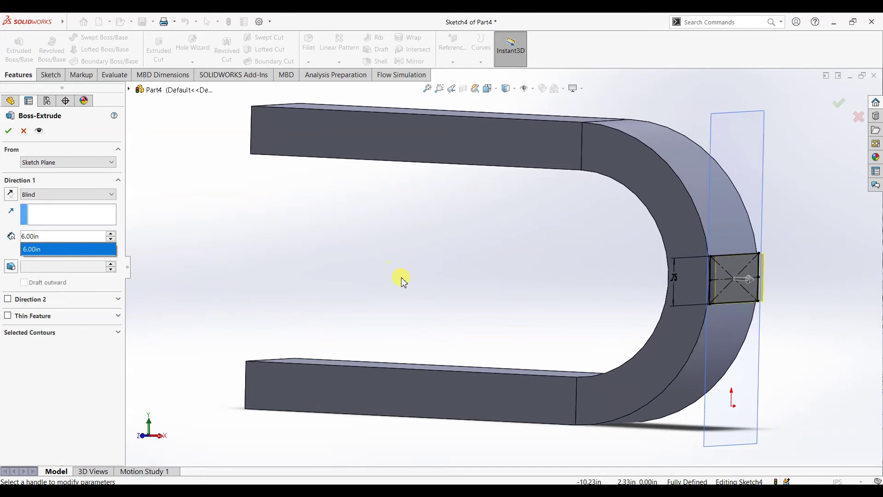
click(764, 283)
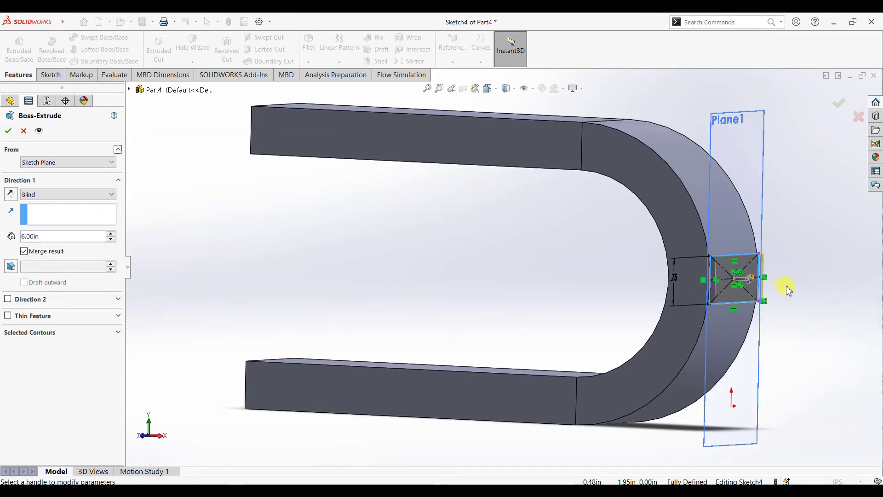
click(761, 288)
scroll(450, 294, up, 2)
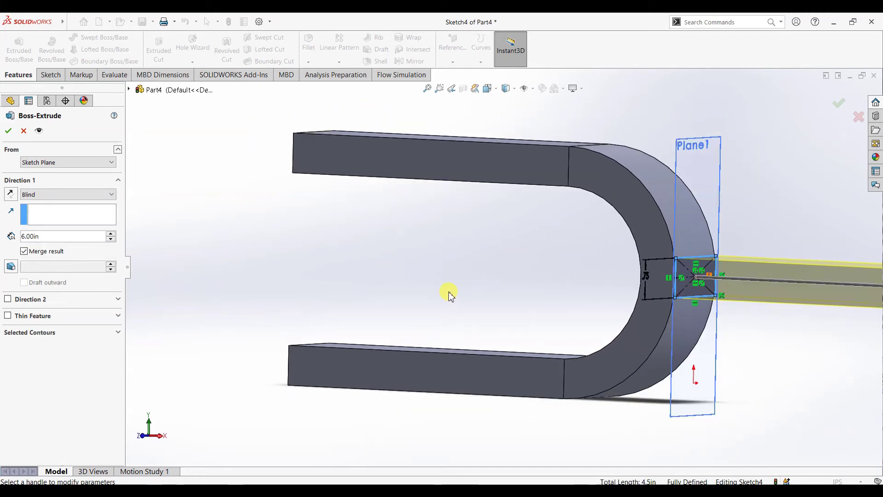
scroll(449, 294, up, 1)
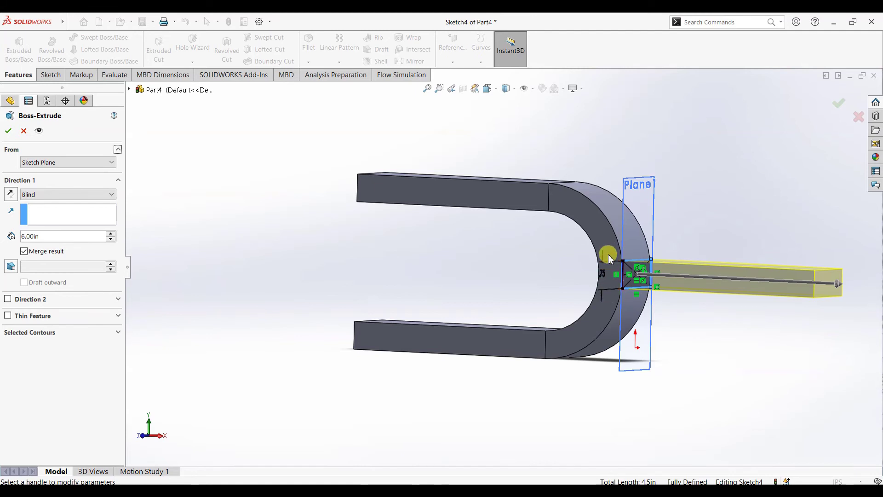
Rotate, zoom and orbit the view around the sketch rectangle to inspect the extrusion preview.
scroll(613, 264, down, 1)
scroll(627, 266, down, 3)
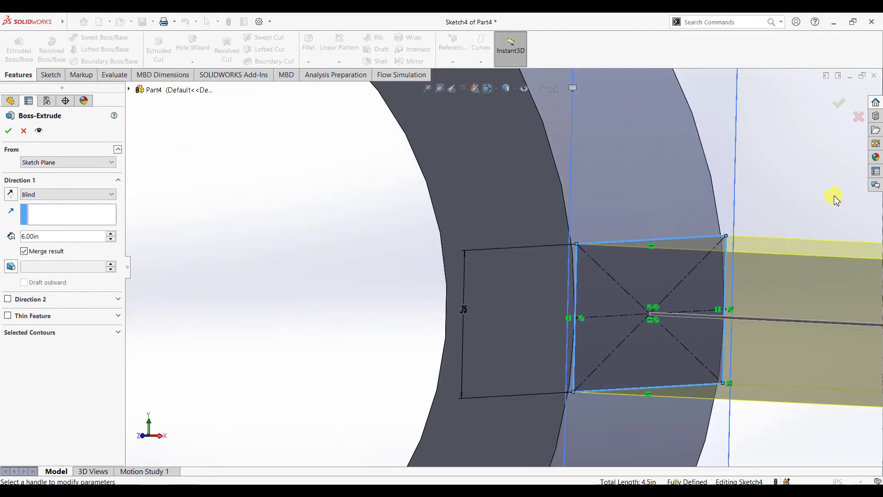
key(Left)
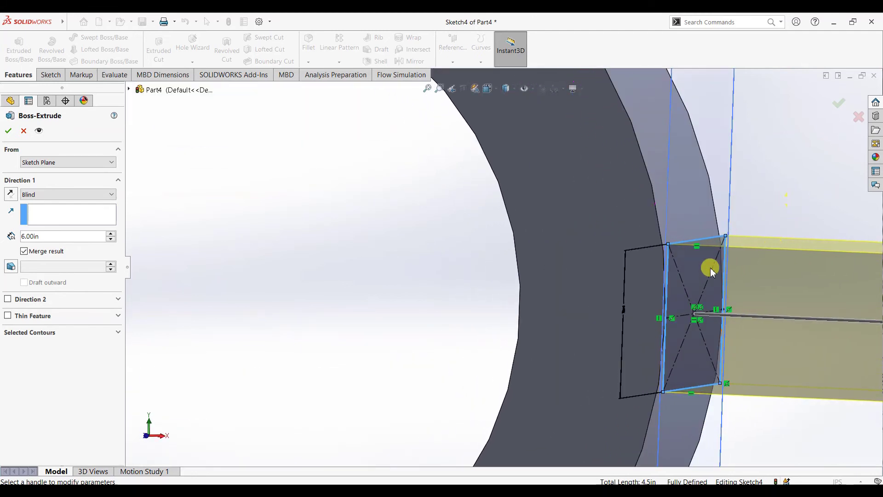
key(Left)
scroll(602, 264, up, 3)
scroll(705, 241, down, 3)
scroll(709, 244, down, 1)
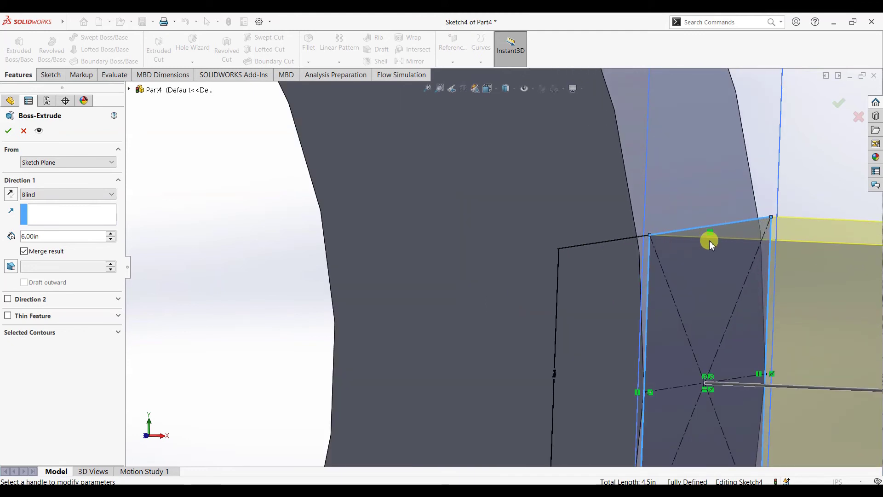
scroll(701, 245, up, 3)
scroll(688, 272, up, 2)
scroll(645, 340, up, 3)
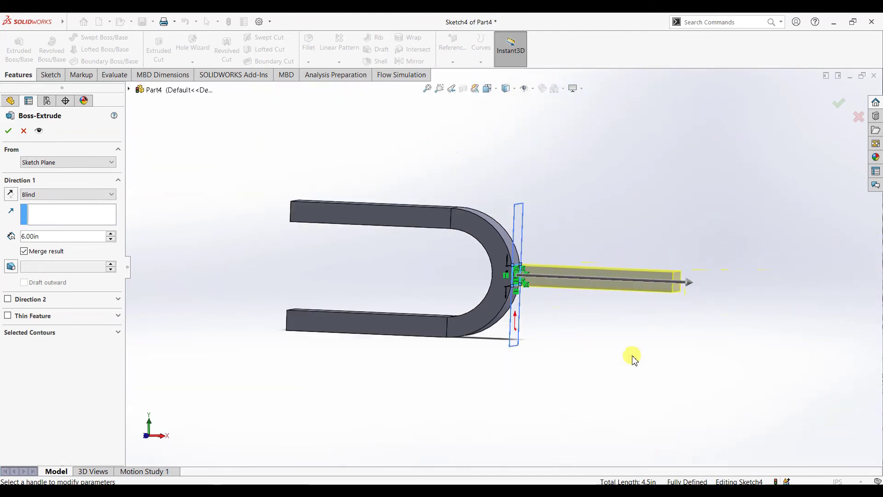
middle_drag(617, 357, 477, 379)
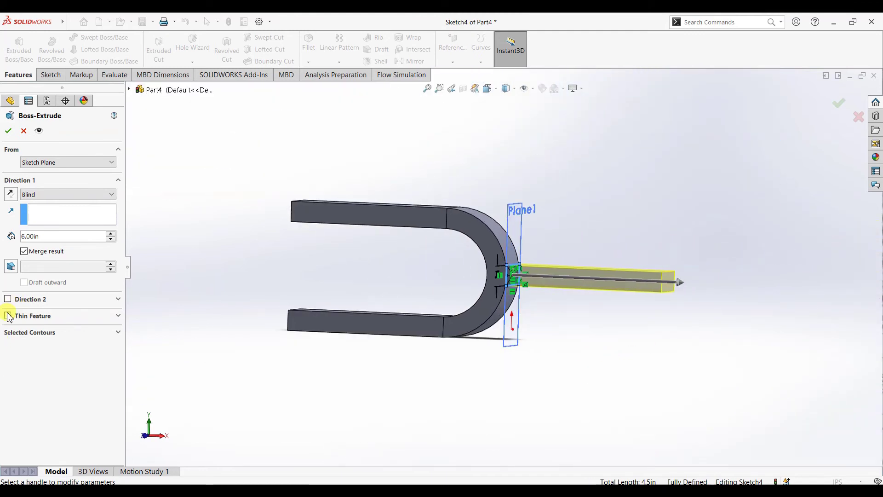
Add a 0.30 in Direction 2 depth and accept the handle extrusion.
click(7, 299)
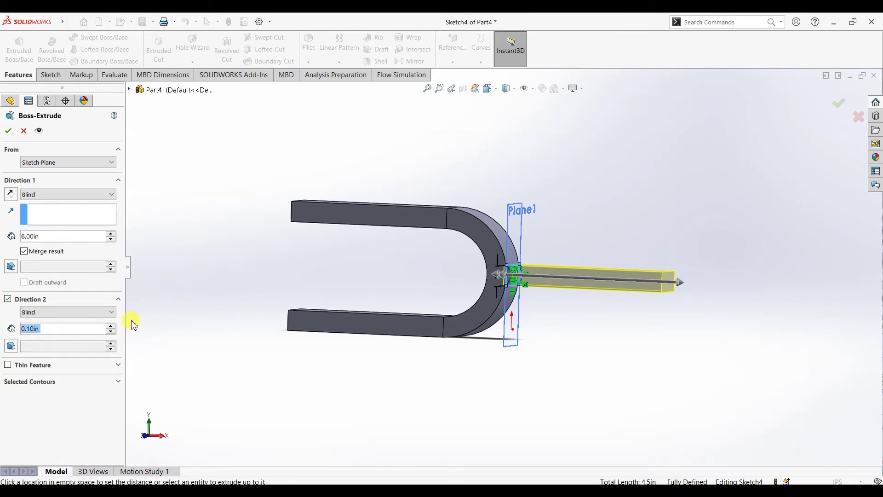
click(113, 326)
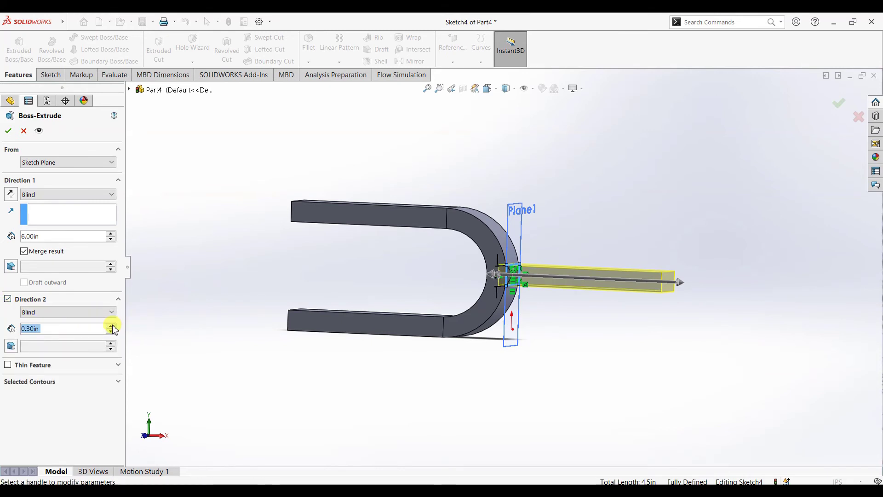
click(9, 134)
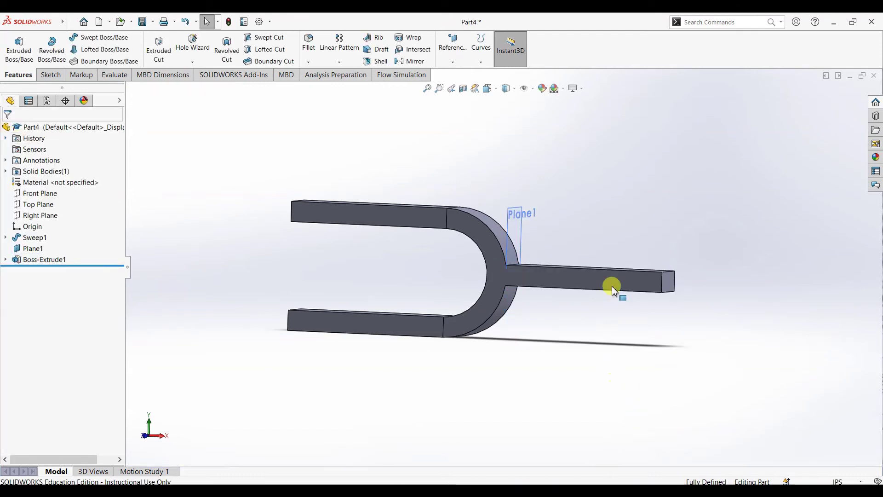
Hide Plane1 so only the tuning-fork body remains visible.
mouse_move(605, 224)
middle_down()
mouse_move(575, 231)
mouse_move(585, 247)
mouse_move(532, 251)
mouse_move(598, 256)
mouse_move(435, 322)
mouse_move(501, 341)
mouse_move(433, 207)
middle_up()
click(449, 231)
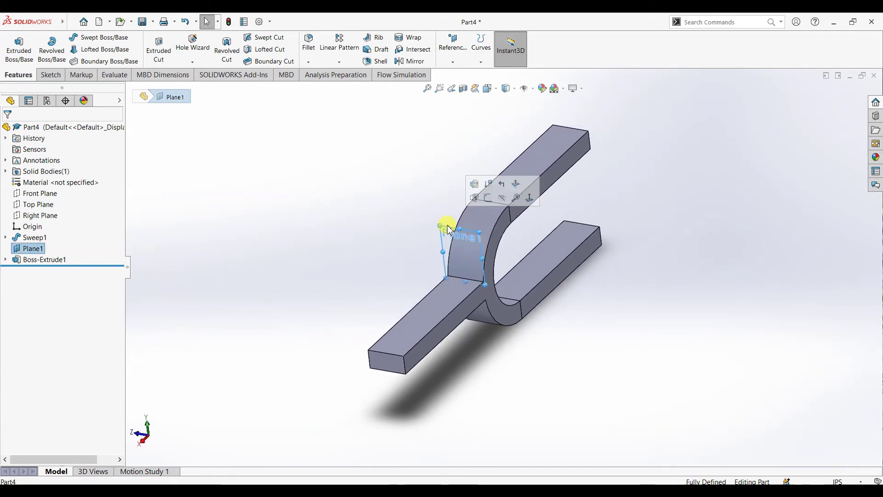
right_click(446, 225)
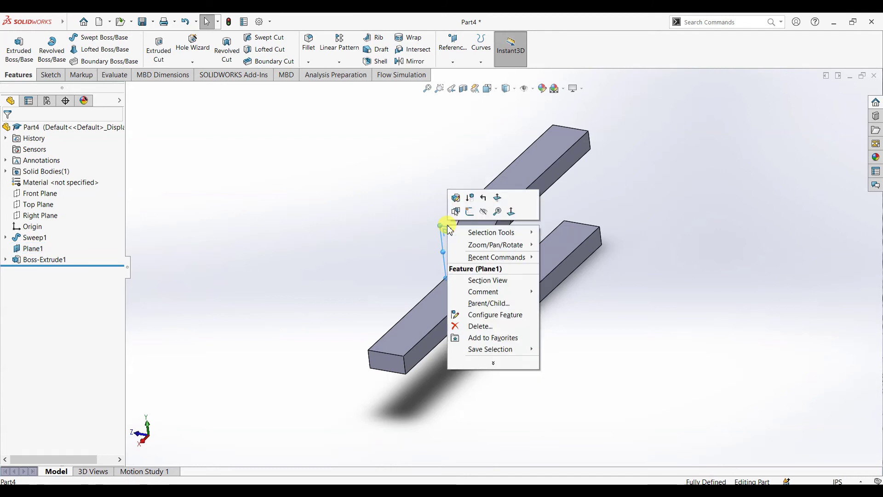
click(485, 212)
mouse_move(497, 386)
middle_down()
mouse_move(498, 374)
mouse_move(578, 388)
mouse_move(476, 399)
middle_up()
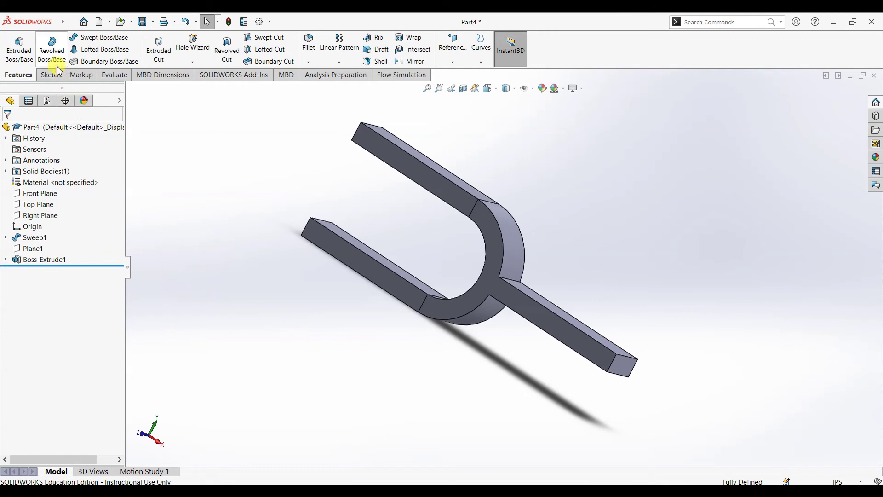
Start a fillet on the two edges where the handle meets the bar.
click(308, 43)
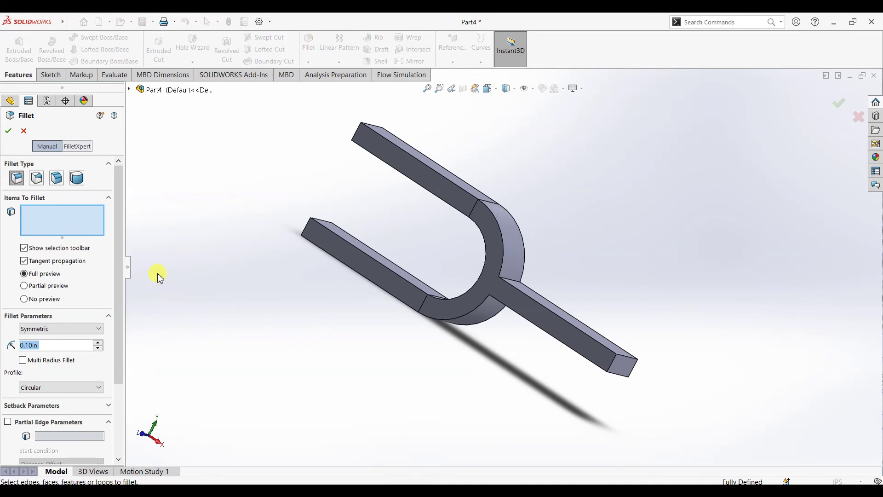
click(507, 279)
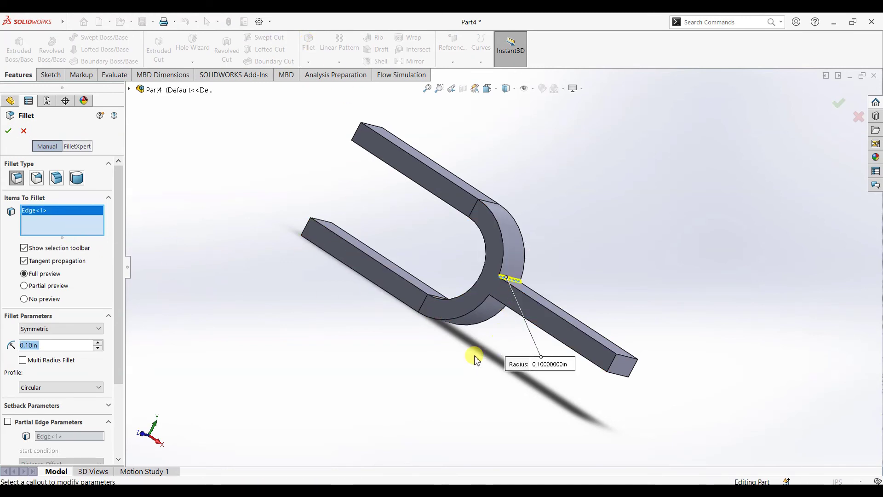
middle_drag(453, 368, 469, 332)
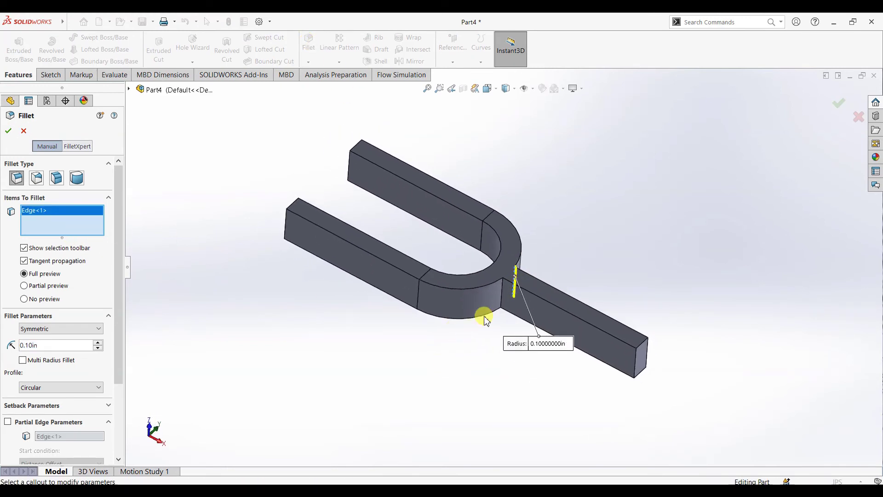
click(502, 292)
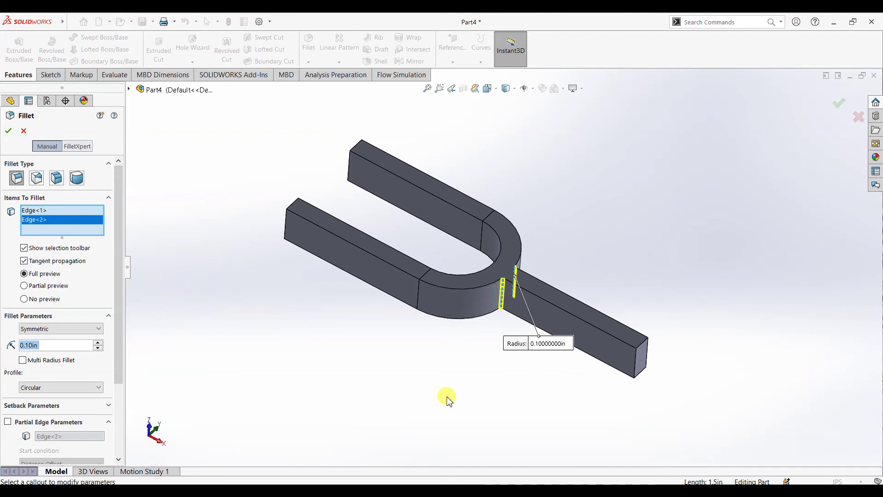
middle_drag(448, 398, 388, 452)
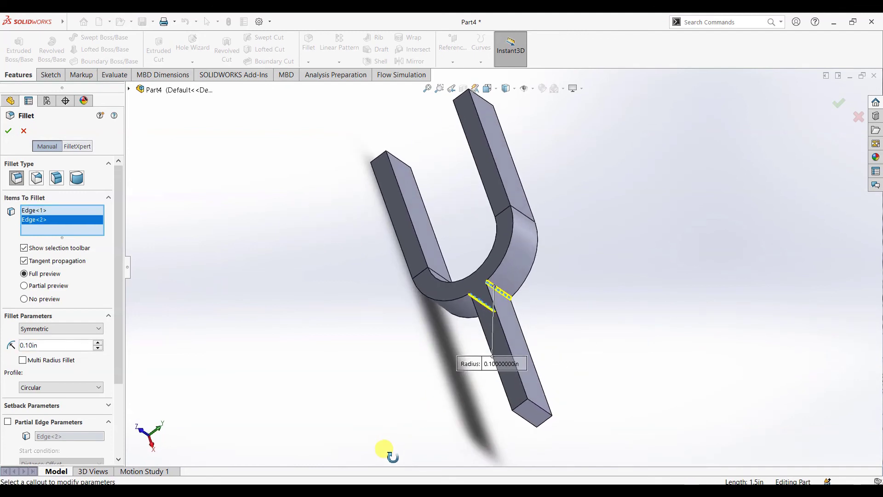
Set the fillet radius to 0.25 in and accept it as Fillet1.
click(98, 343)
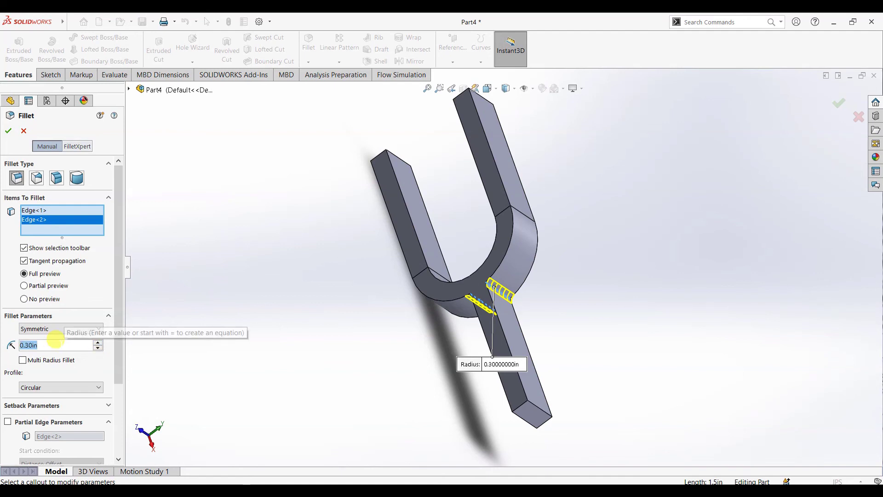
text(0.5)
key(Return)
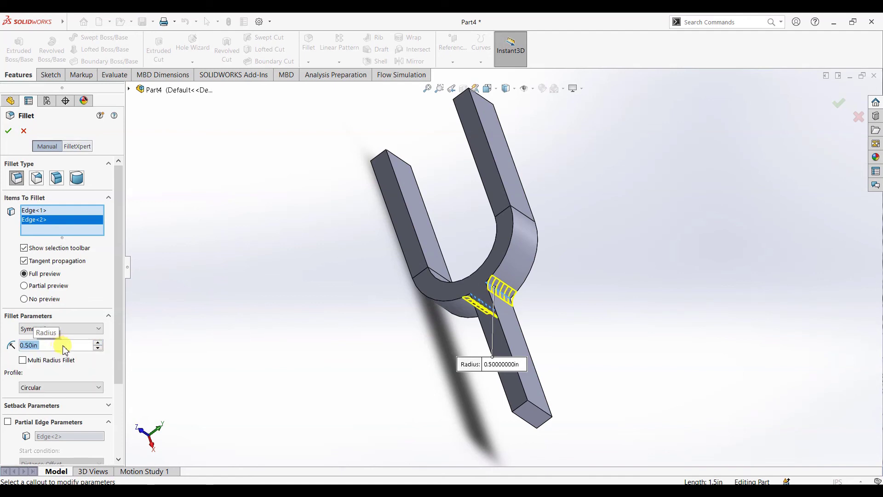
click(28, 346)
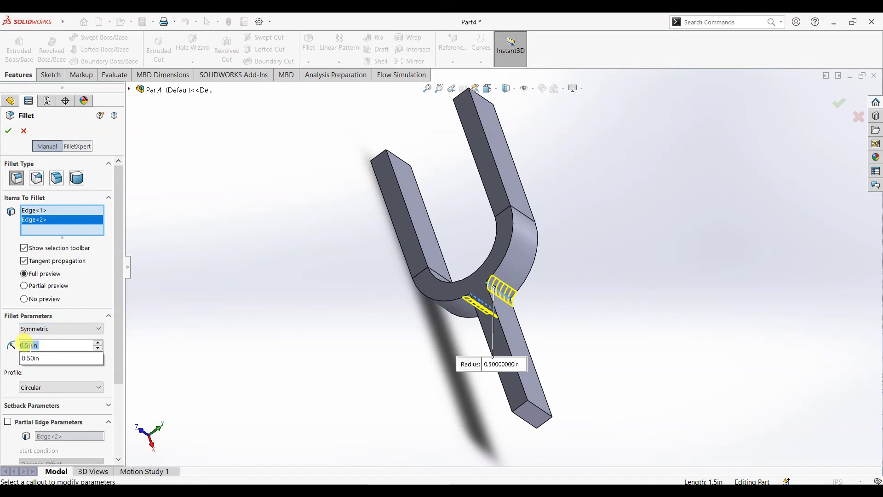
text(0..25)
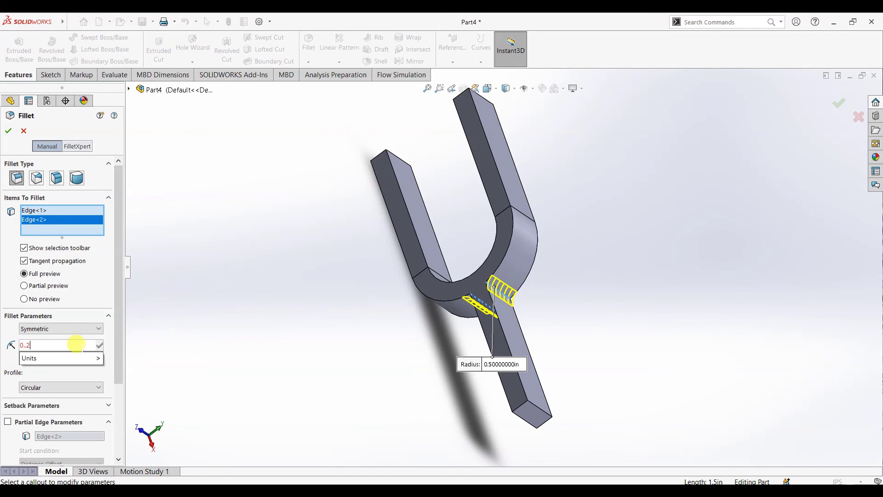
key(BackSpace)
key(BackSpace)
key(BackSpace)
text(.25)
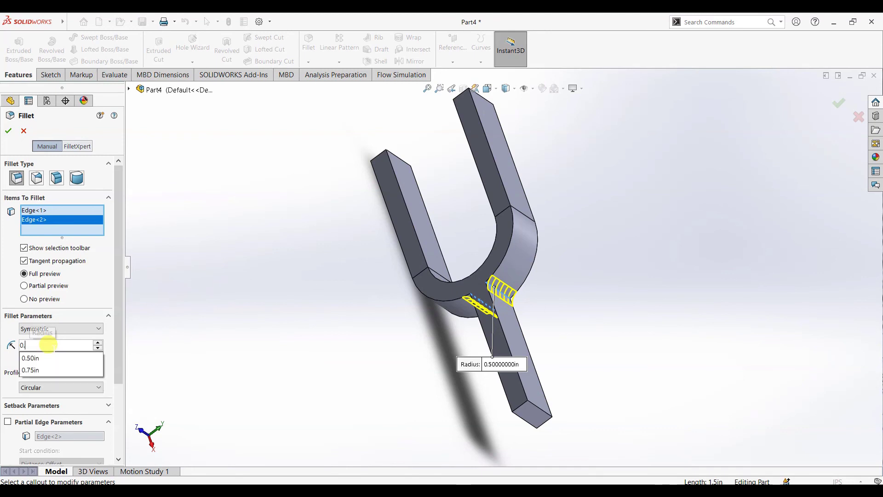
key(Return)
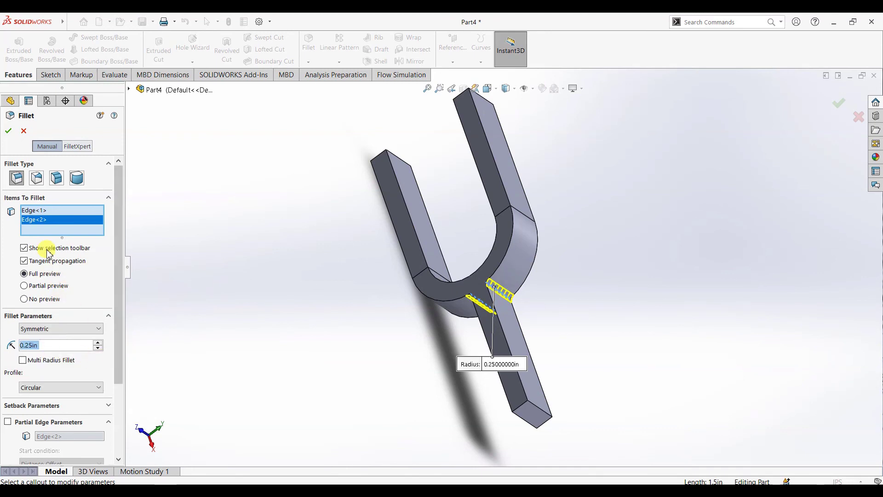
click(12, 132)
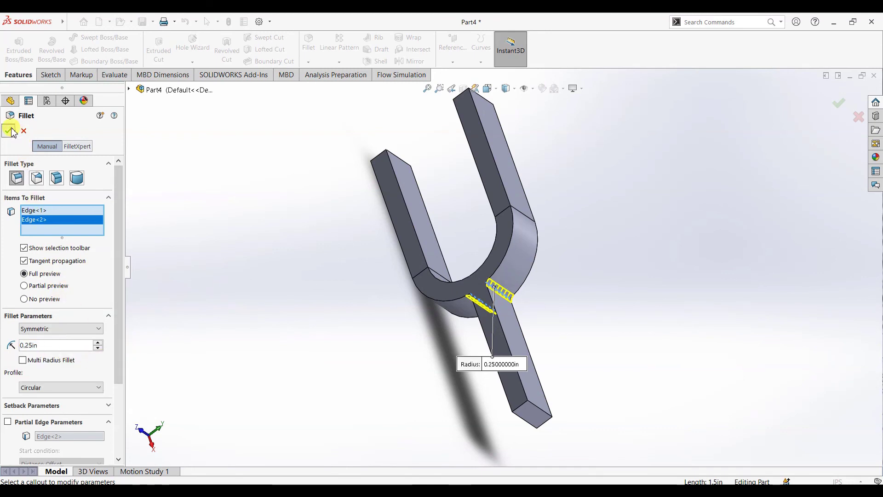
Orbit the finished fork, then snap it to the Trimetric view.
click(629, 276)
middle_drag(628, 275, 658, 320)
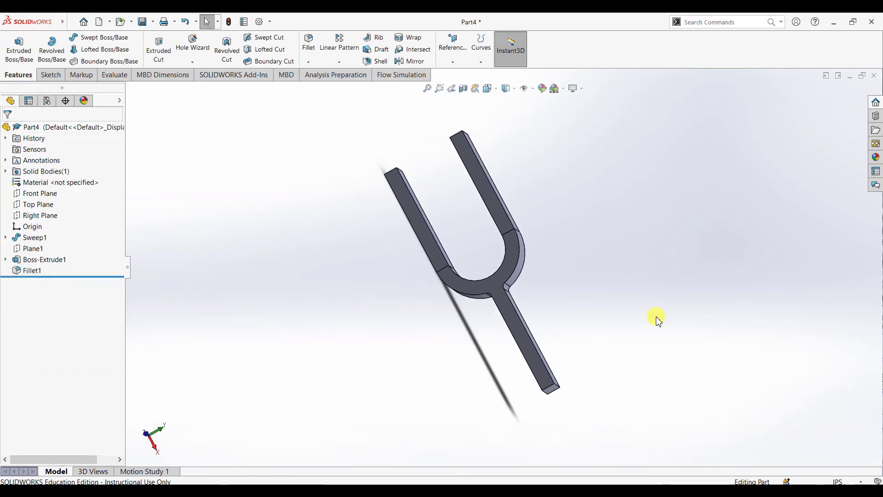
mouse_move(576, 280)
middle_down()
mouse_move(669, 315)
mouse_move(630, 335)
mouse_move(662, 355)
mouse_move(612, 342)
mouse_move(587, 352)
mouse_move(620, 381)
mouse_move(676, 288)
mouse_move(569, 265)
mouse_move(641, 252)
mouse_move(579, 276)
mouse_move(647, 260)
mouse_move(594, 293)
mouse_move(607, 300)
mouse_move(631, 231)
middle_up()
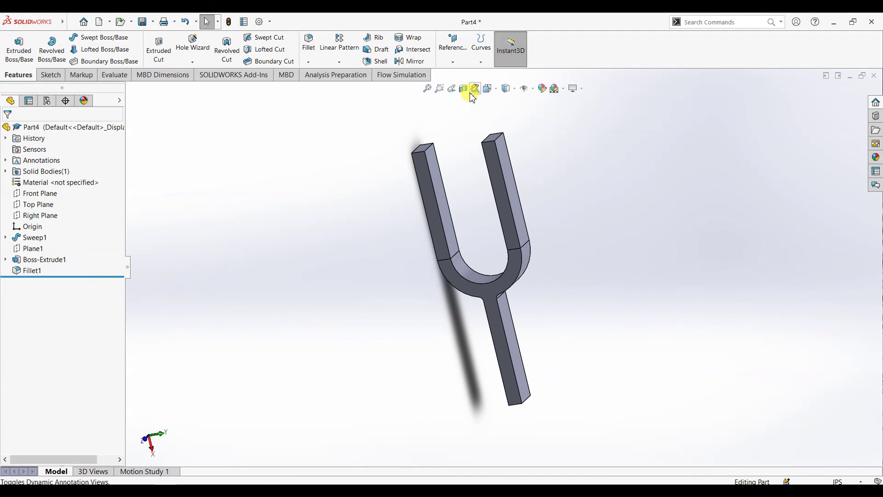
click(497, 90)
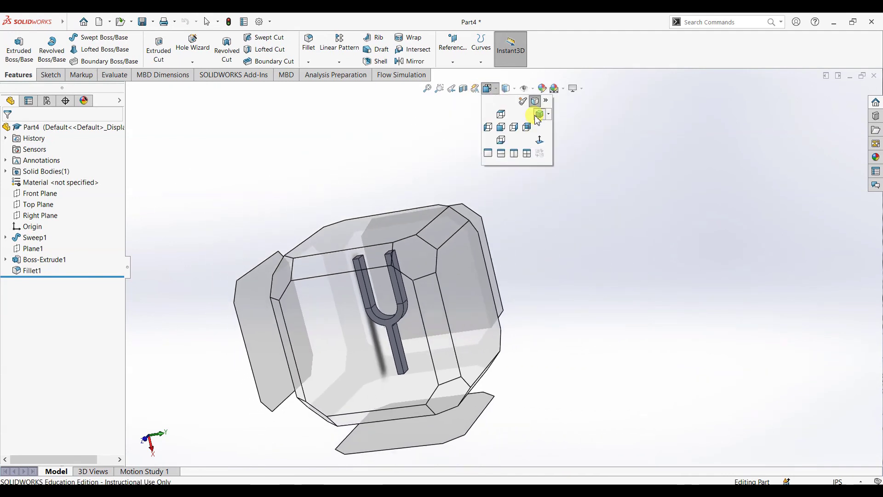
click(537, 117)
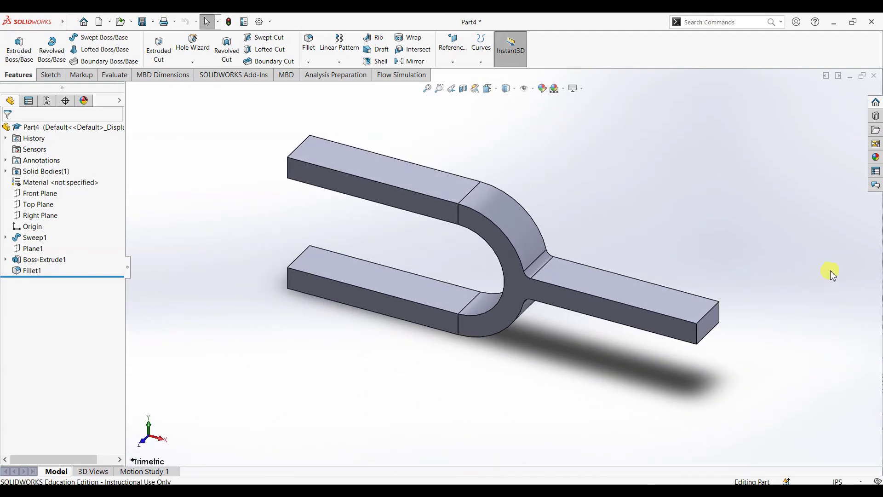